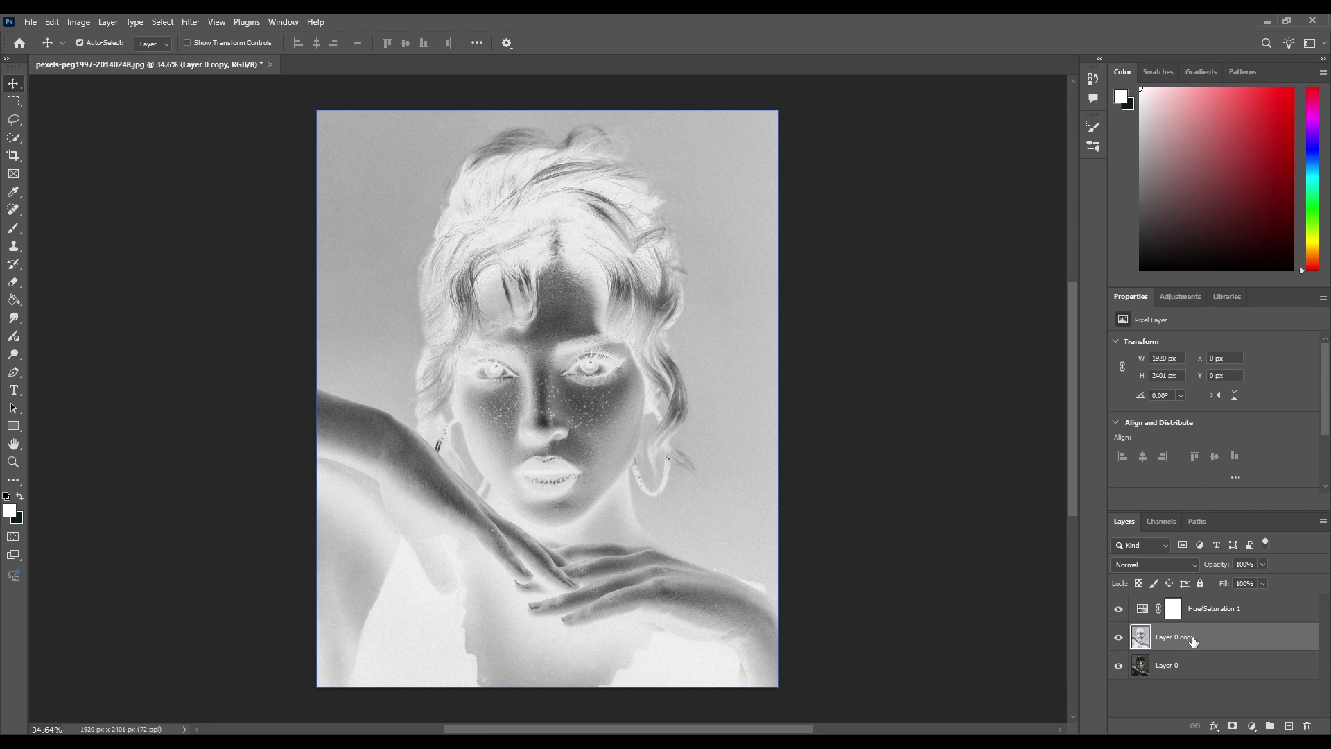
Set Layer 0 copy to Color Dodge blending and convert it to a smart object
{"action": "left_click", "coordinate": [1183, 565]}
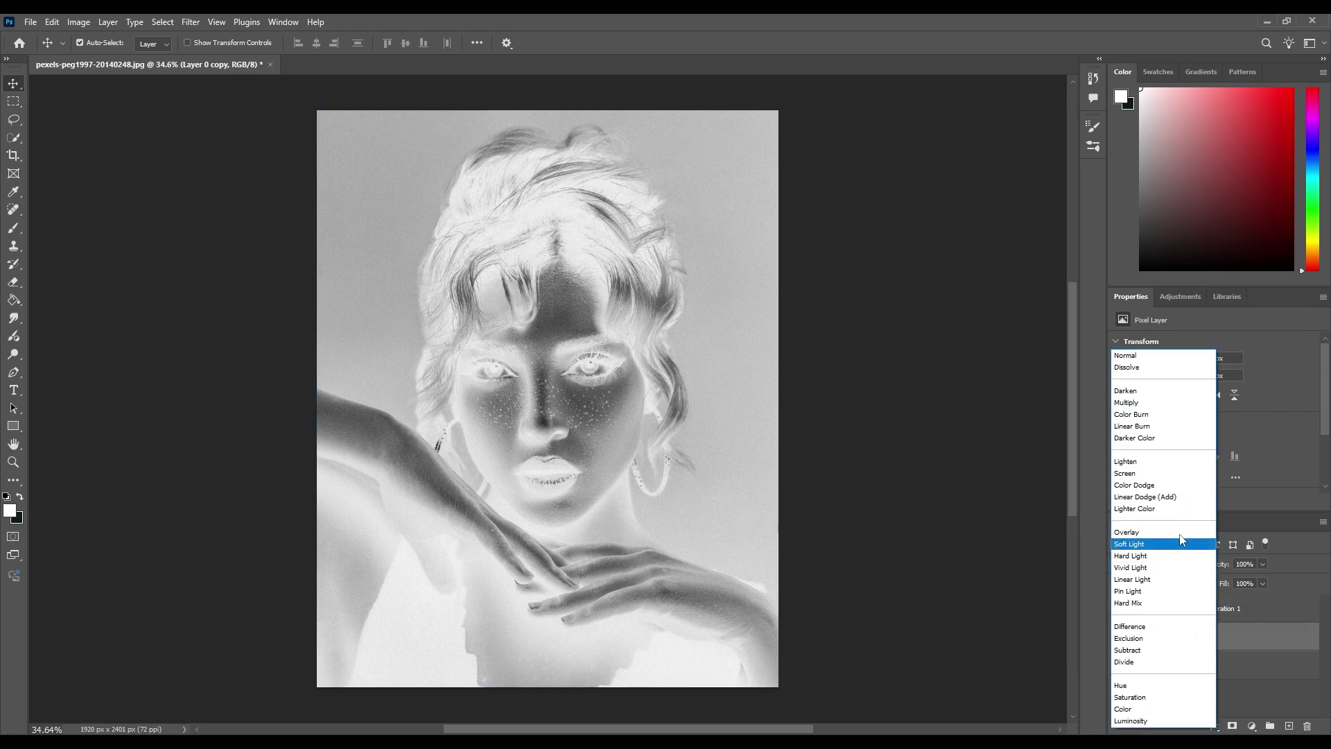
{"action": "left_click", "coordinate": [1162, 485]}
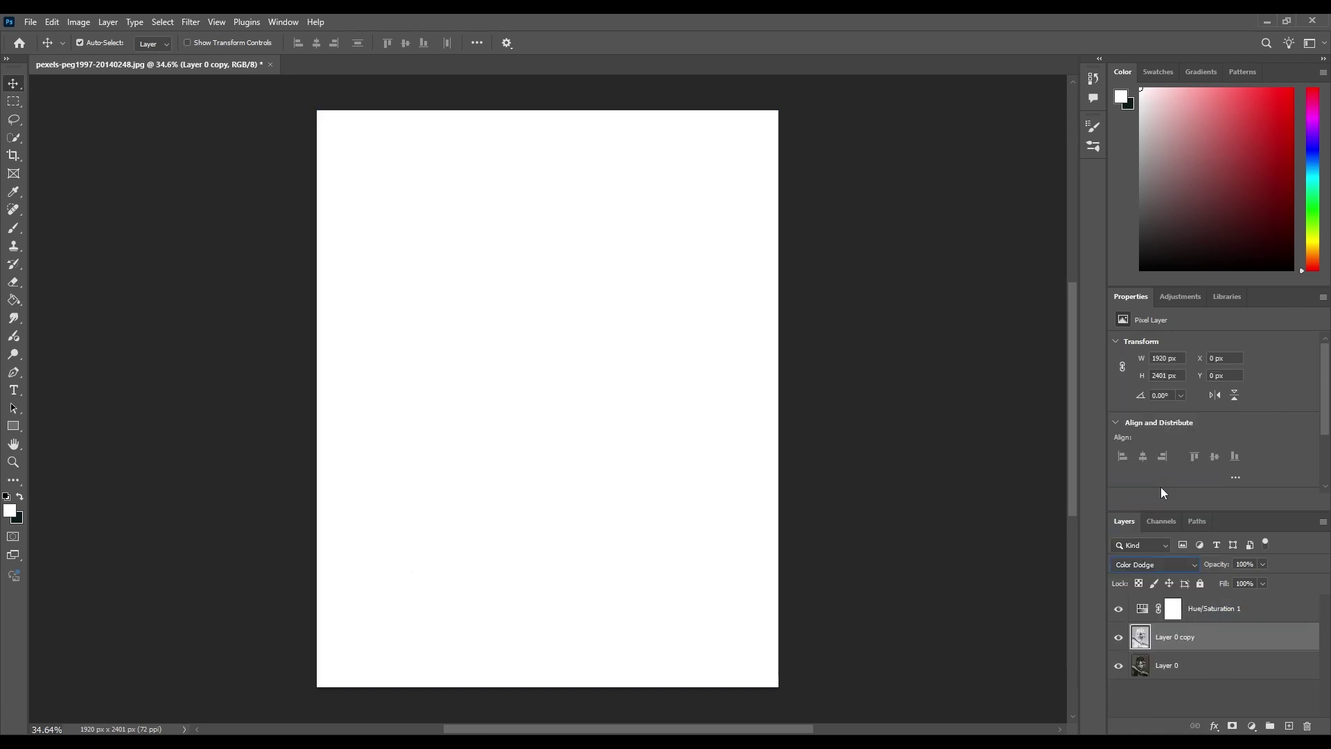
{"action": "right_click", "coordinate": [1200, 640]}
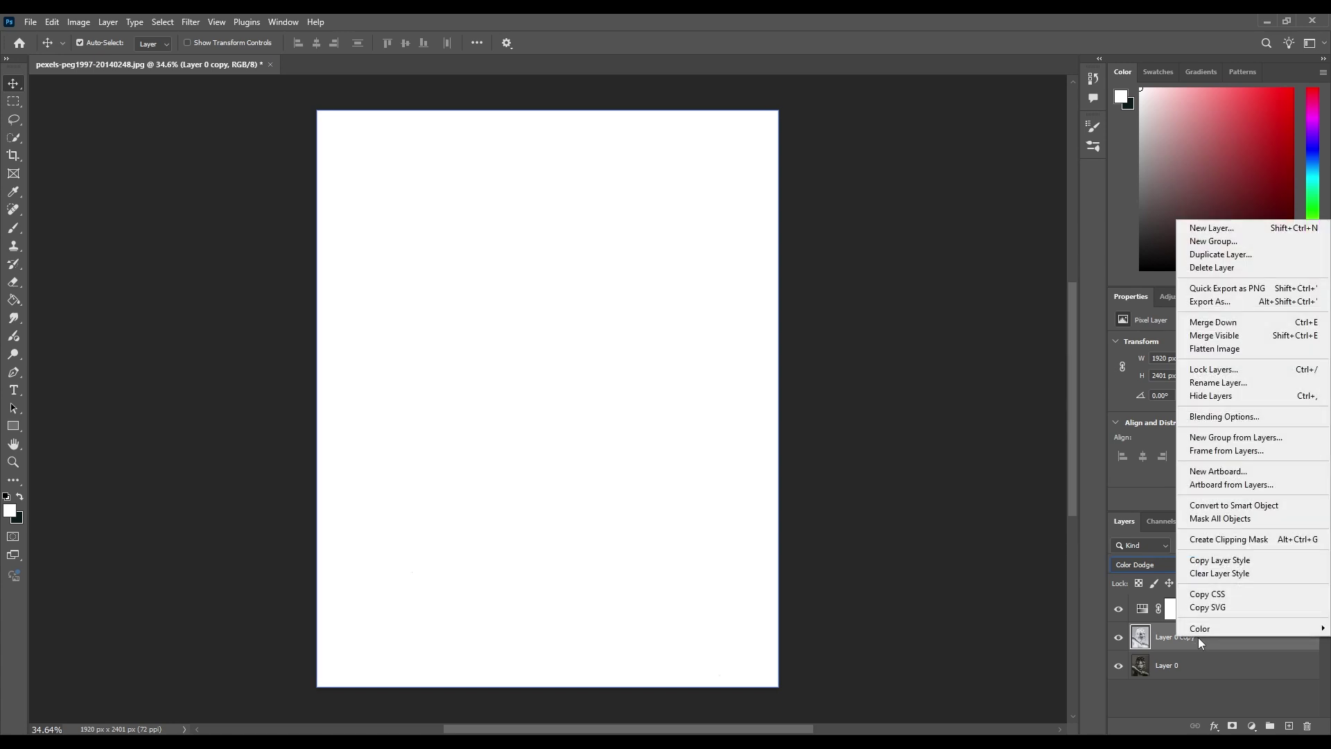
{"action": "left_click", "coordinate": [1233, 507]}
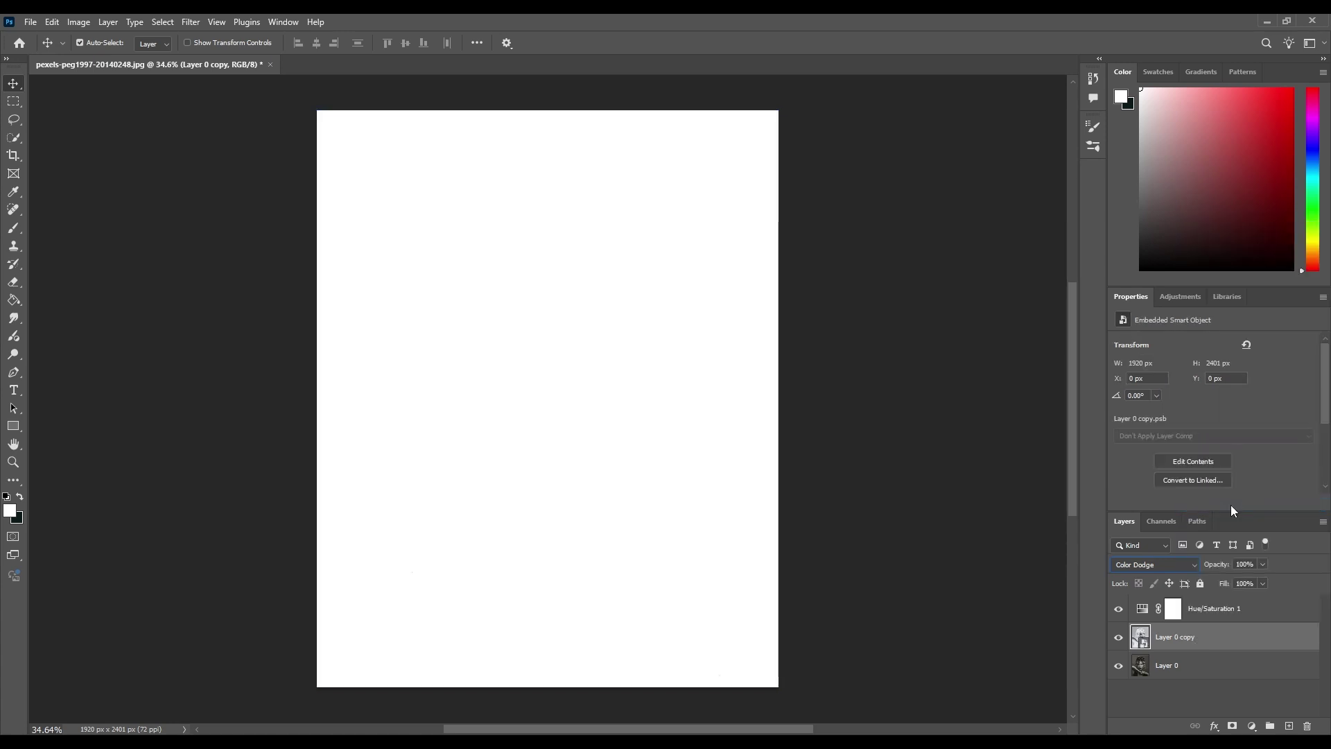
Apply a 69.7-pixel Gaussian Blur smart filter to bring out the sketch lines
{"action": "left_click", "coordinate": [199, 25]}
{"action": "mouse_move", "coordinate": [313, 201]}
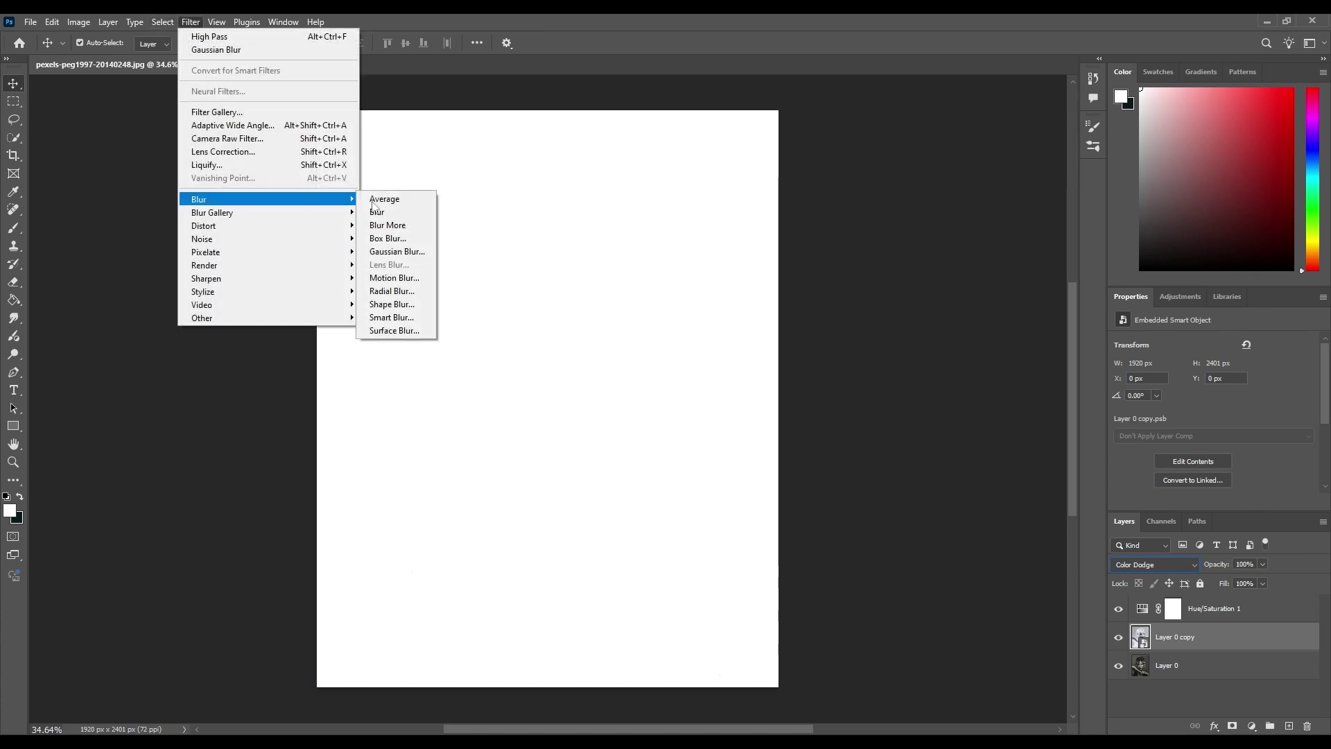
{"action": "left_click", "coordinate": [396, 252]}
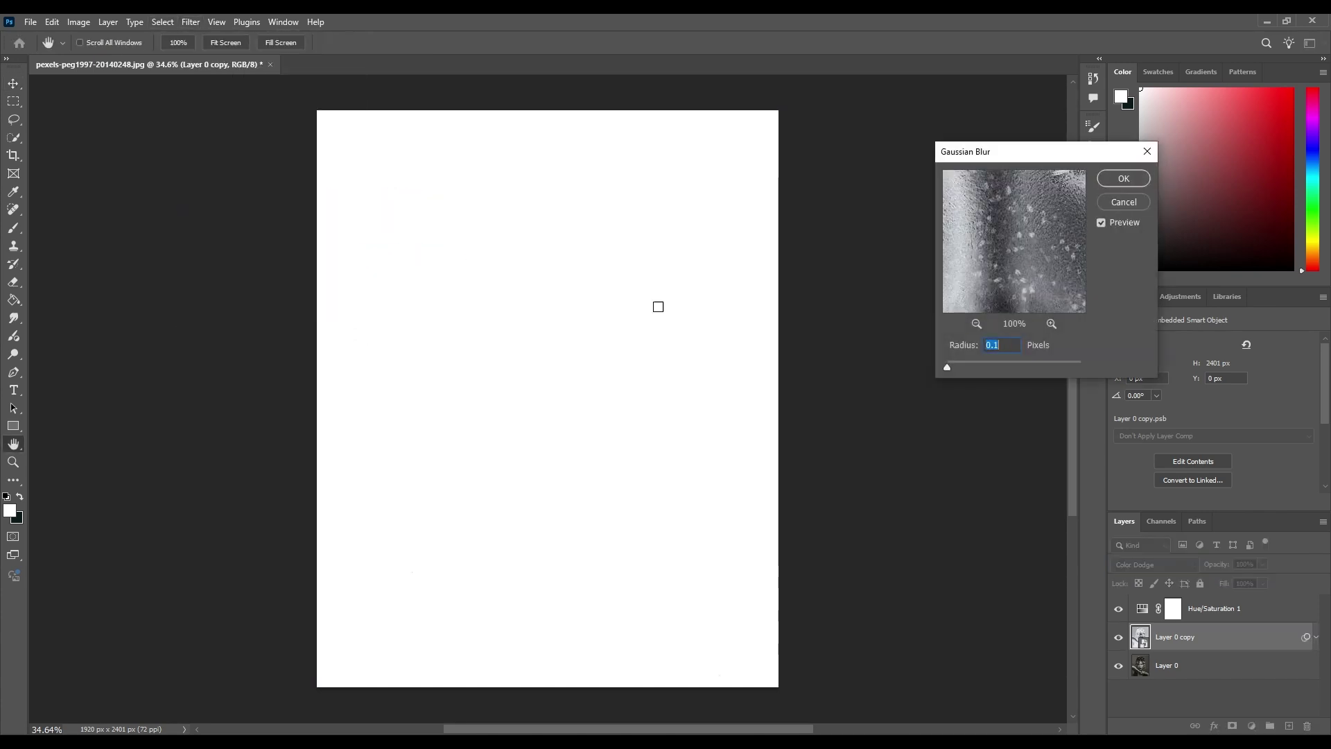
{"action": "left_click_drag", "start_coordinate": [949, 371], "coordinate": [1028, 374]}
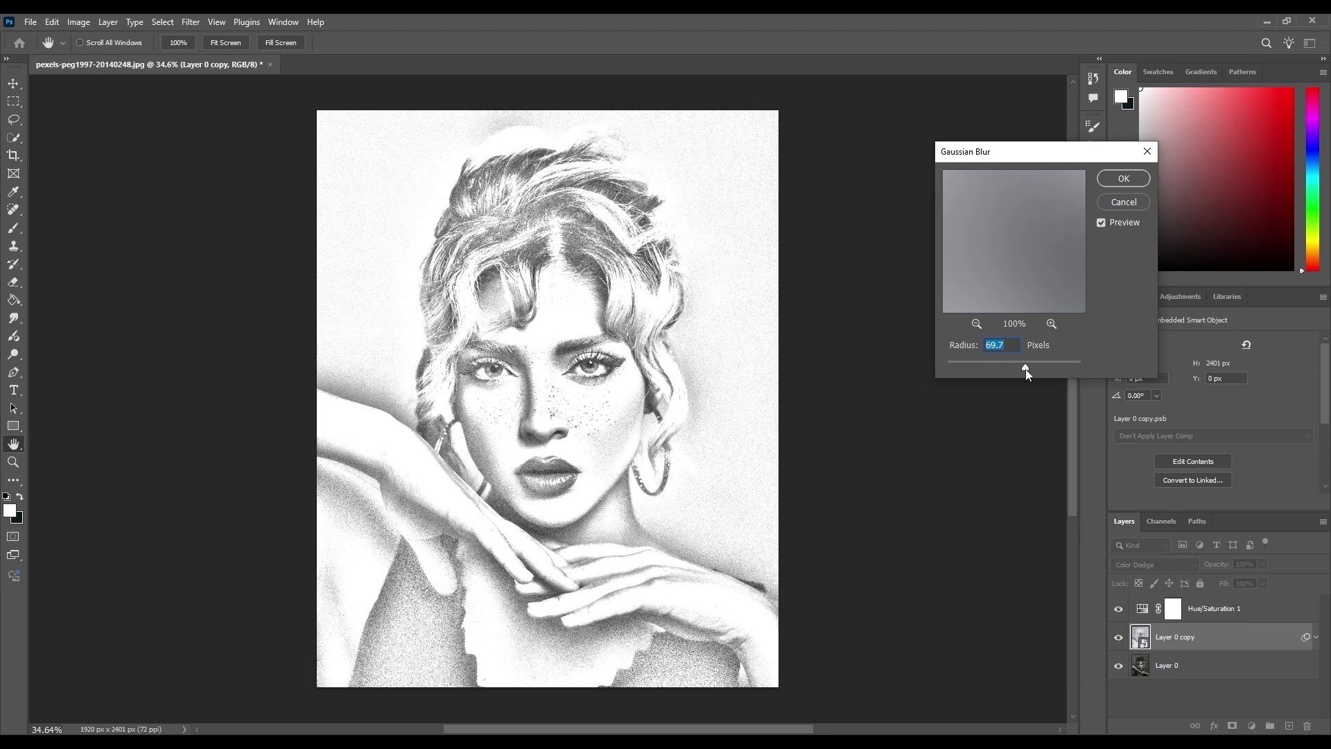
{"action": "left_click", "coordinate": [1124, 180]}
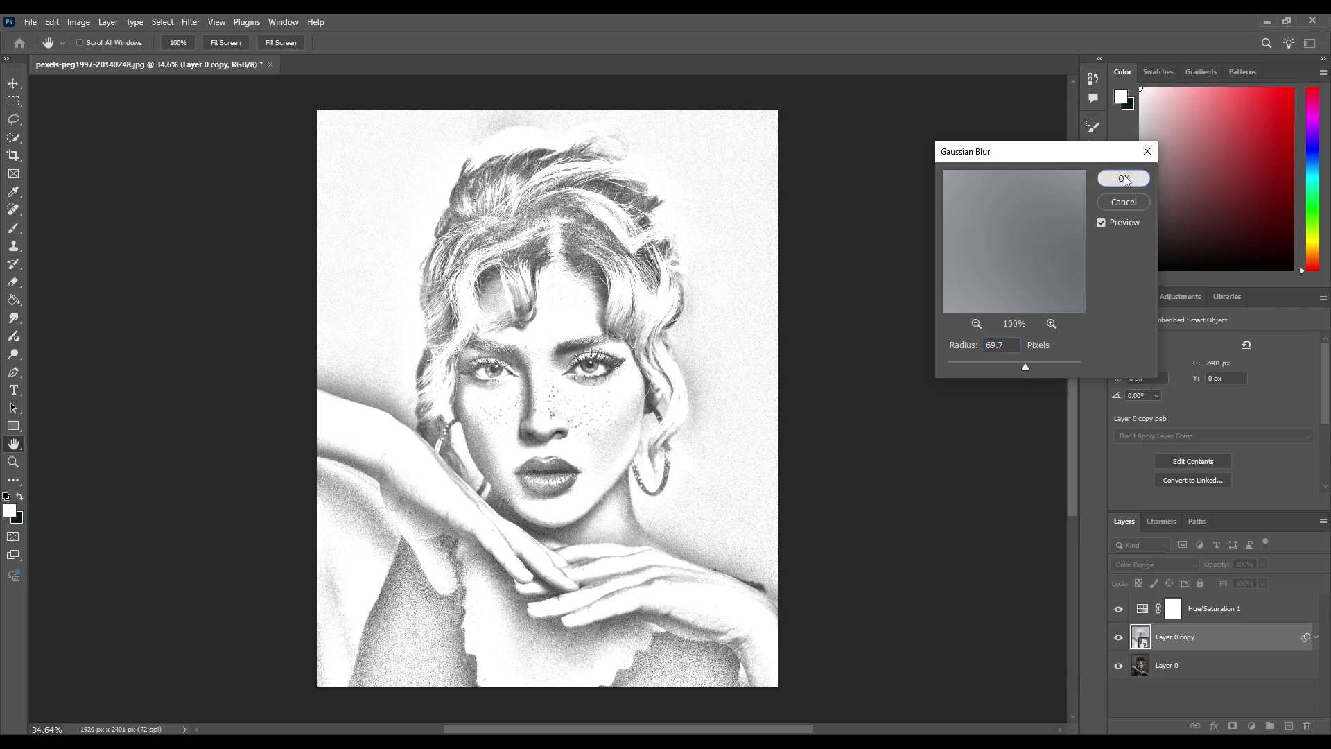
Add a Brightness/Contrast adjustment layer with Brightness about -10 and Contrast raised slightly
{"action": "left_click", "coordinate": [1253, 726]}
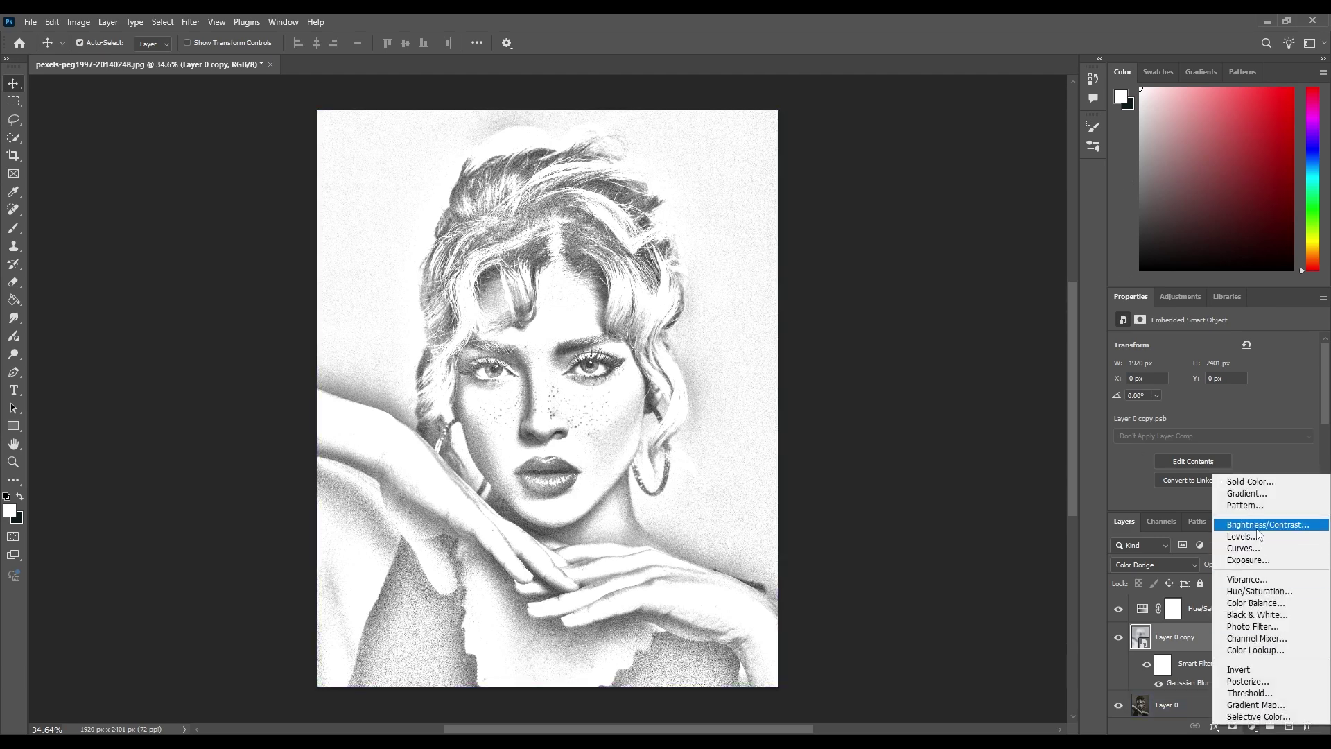
{"action": "left_click", "coordinate": [1261, 525]}
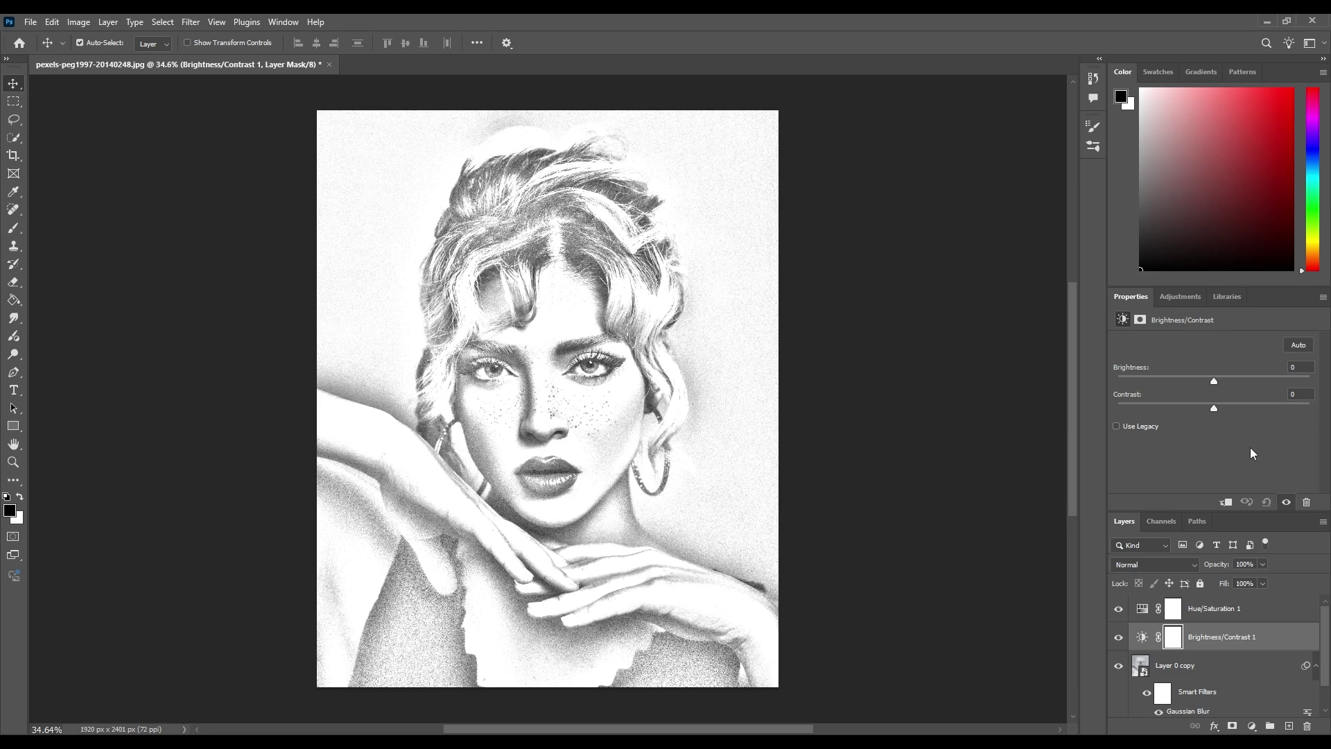
{"action": "left_click_drag", "start_coordinate": [1213, 381], "coordinate": [1207, 382]}
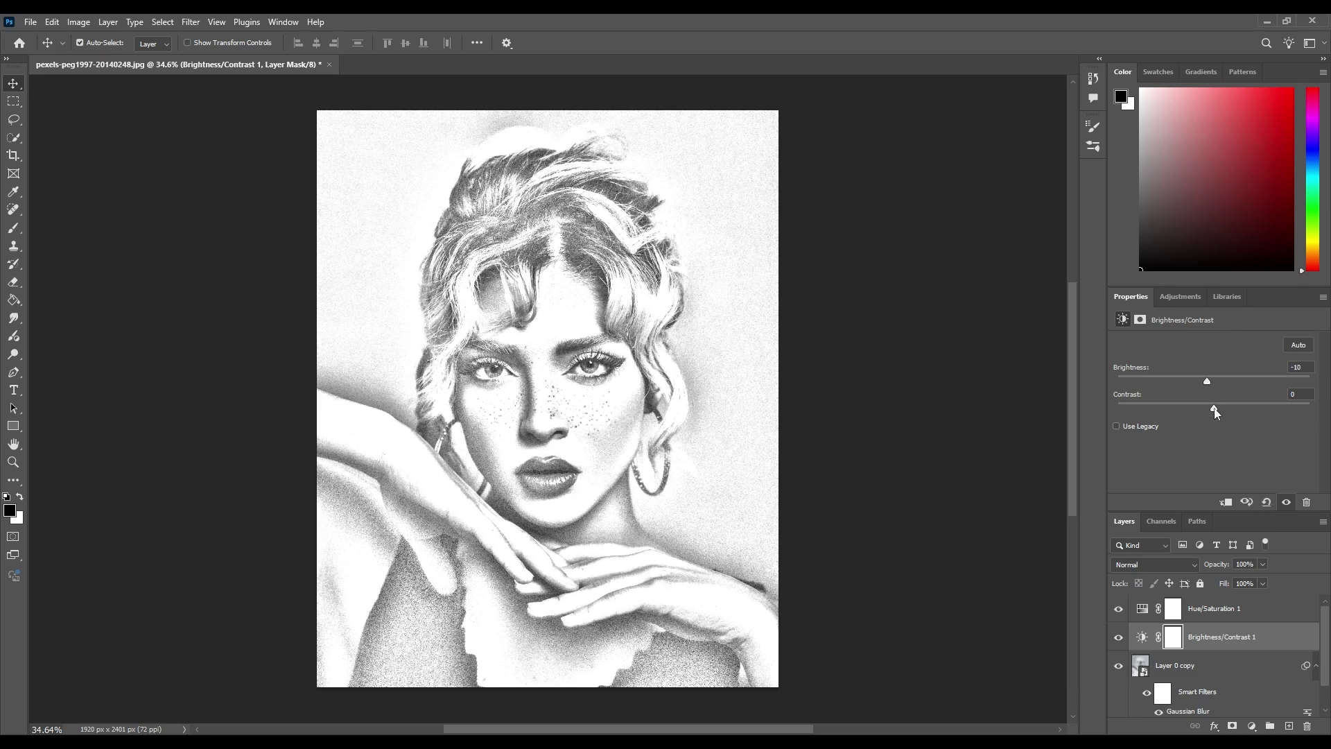
{"action": "left_click_drag", "start_coordinate": [1214, 408], "coordinate": [1221, 409]}
{"action": "left_click", "coordinate": [1223, 615]}
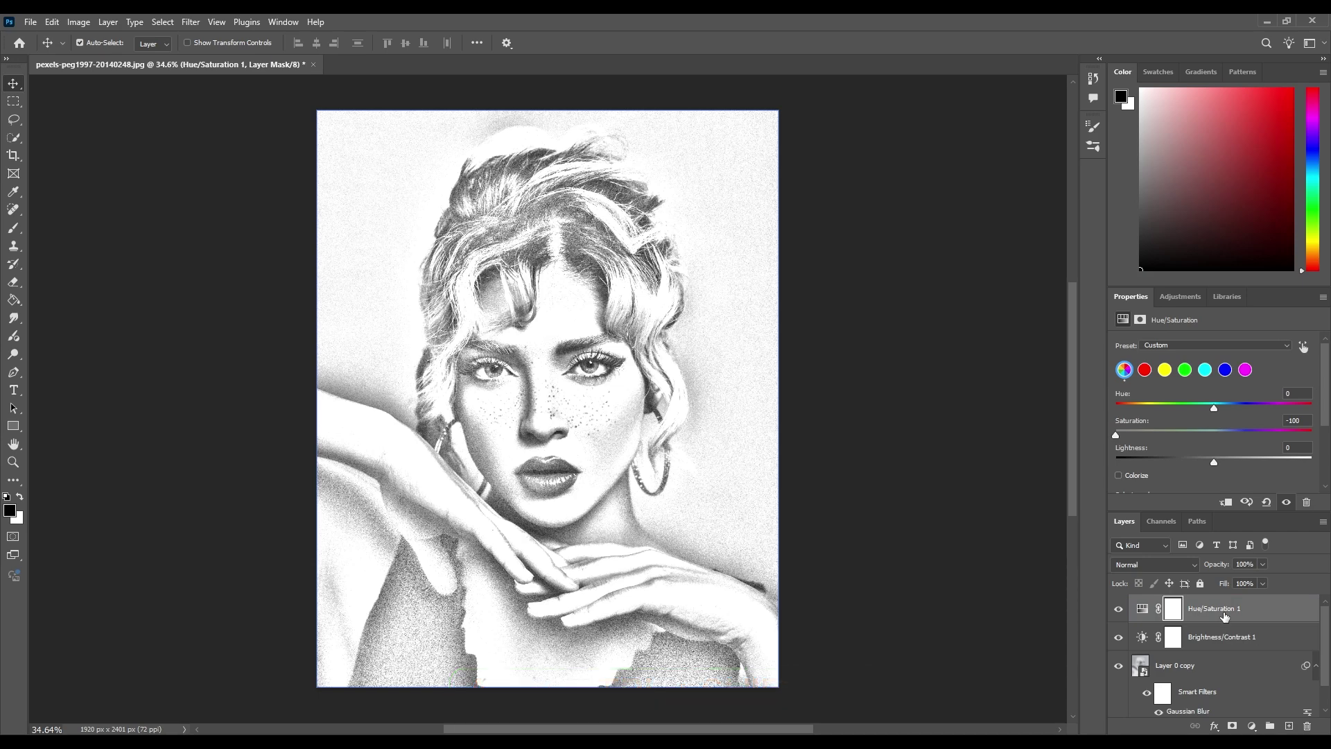
Stamp visible layers into a new top layer, set it to Soft Light, and make it a smart object
{"action": "key", "text": "ctrl+alt+shift+e"}
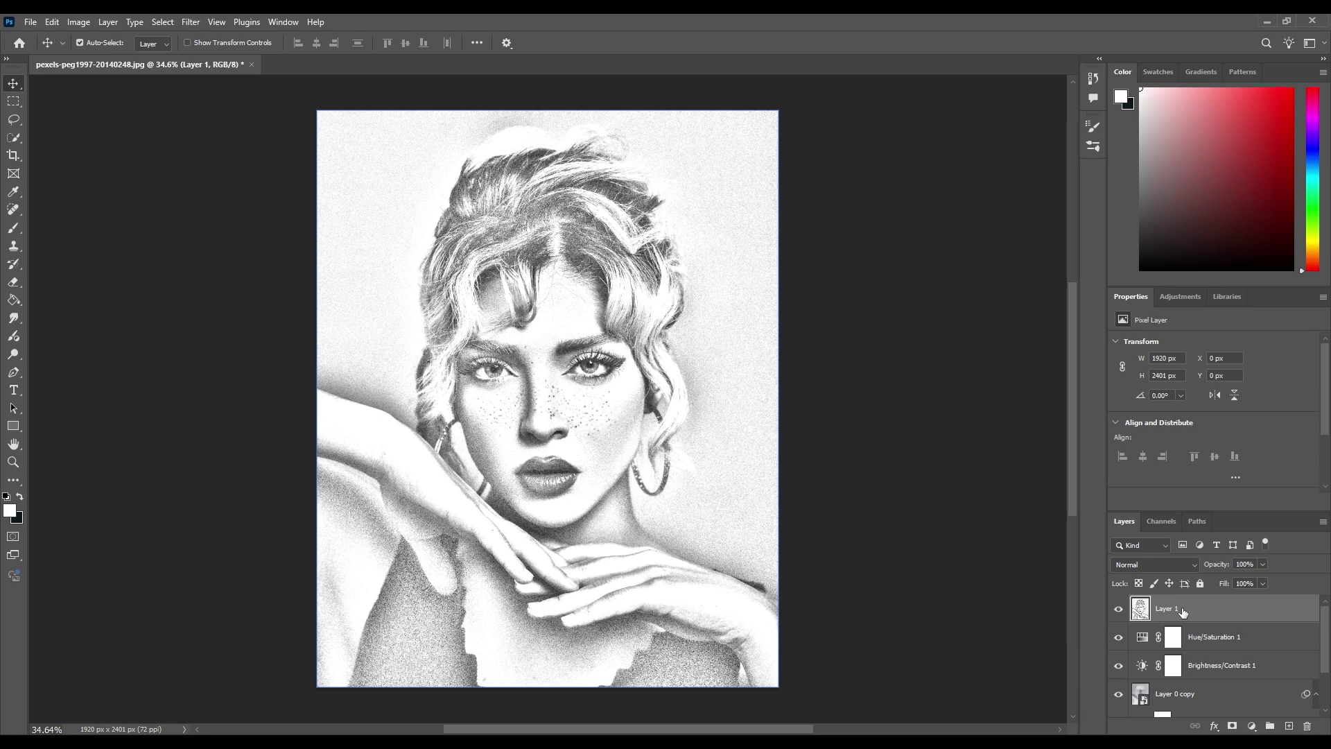
{"action": "left_click", "coordinate": [1183, 565]}
{"action": "left_click", "coordinate": [1166, 545]}
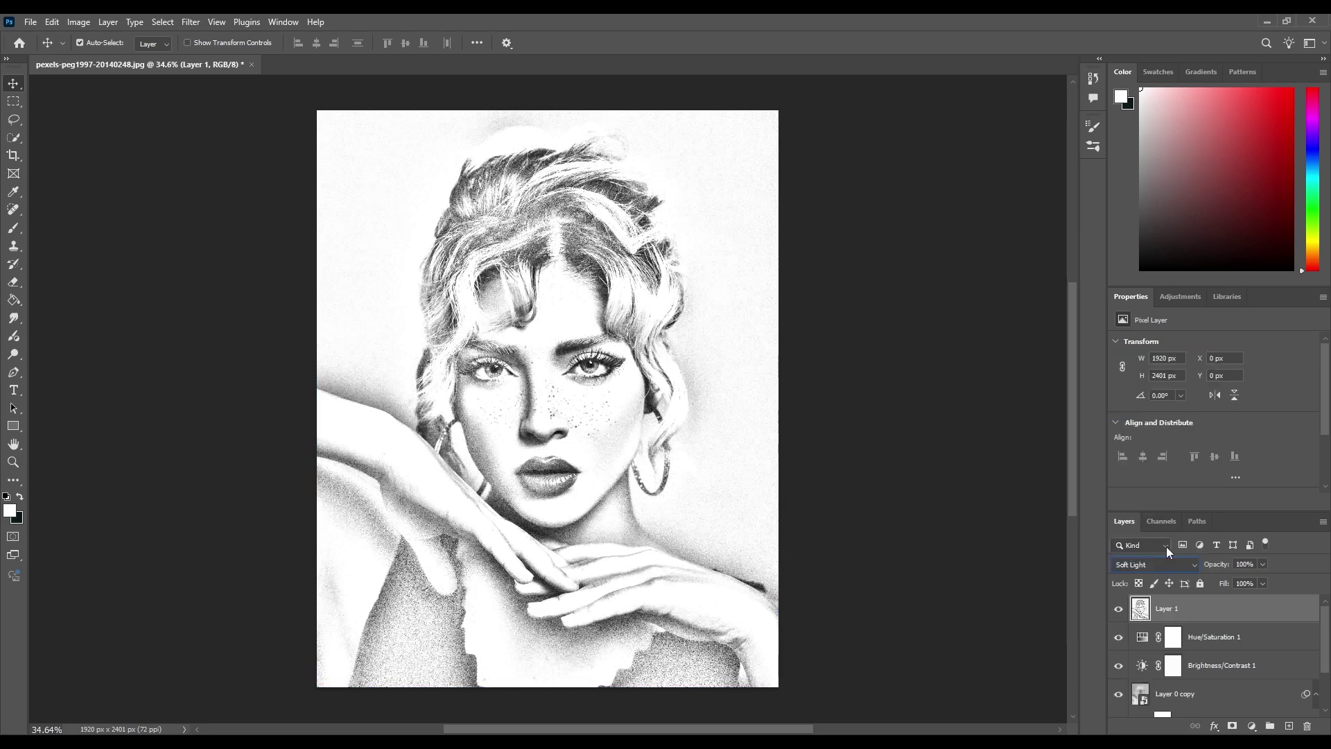
{"action": "right_click", "coordinate": [1220, 610]}
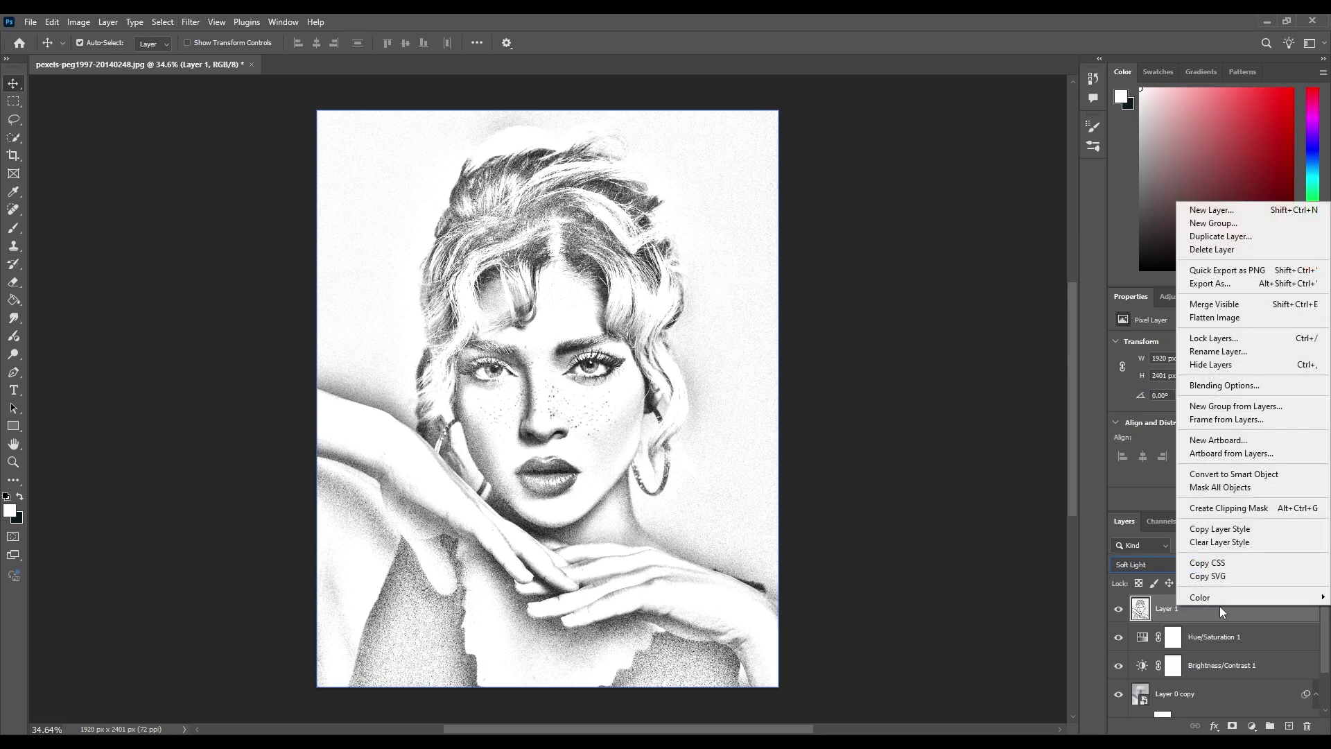
{"action": "left_click", "coordinate": [1234, 474]}
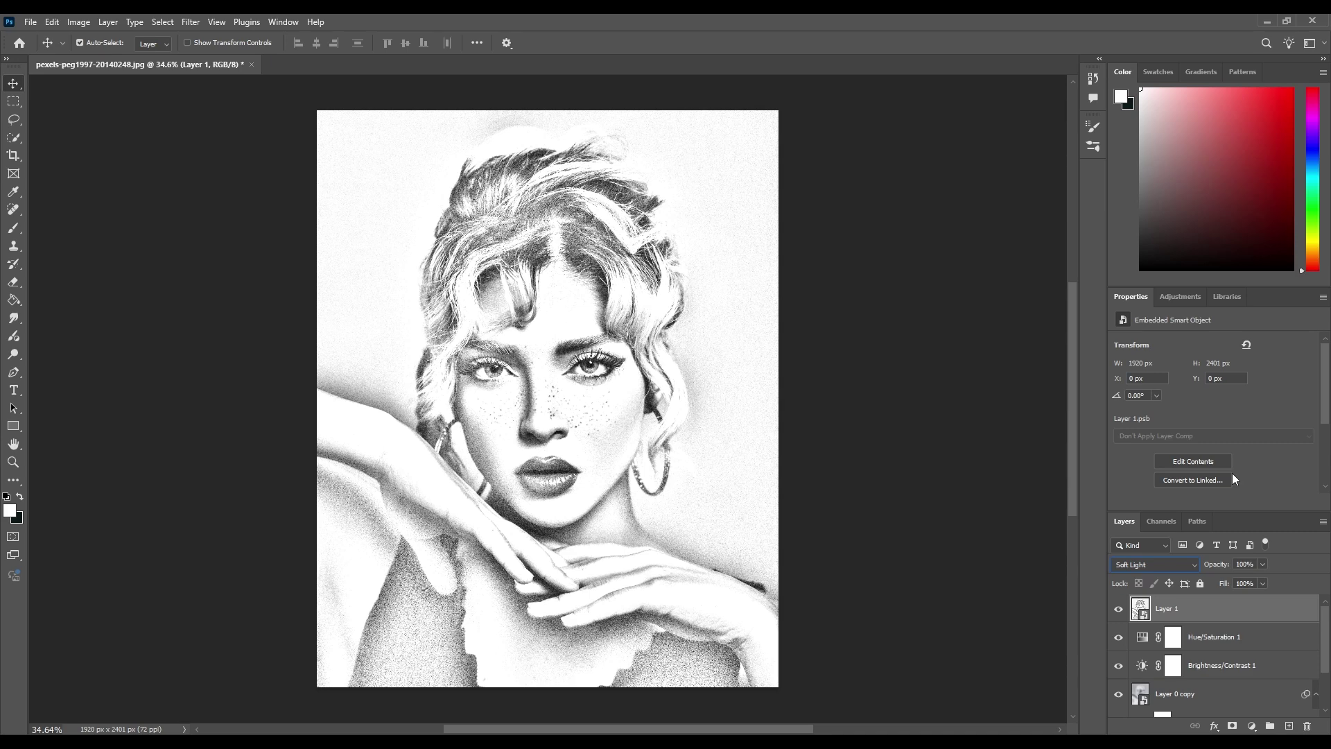
Apply a 3.0-pixel High Pass smart filter to the merged layer
{"action": "left_click", "coordinate": [191, 22]}
{"action": "mouse_move", "coordinate": [243, 317]}
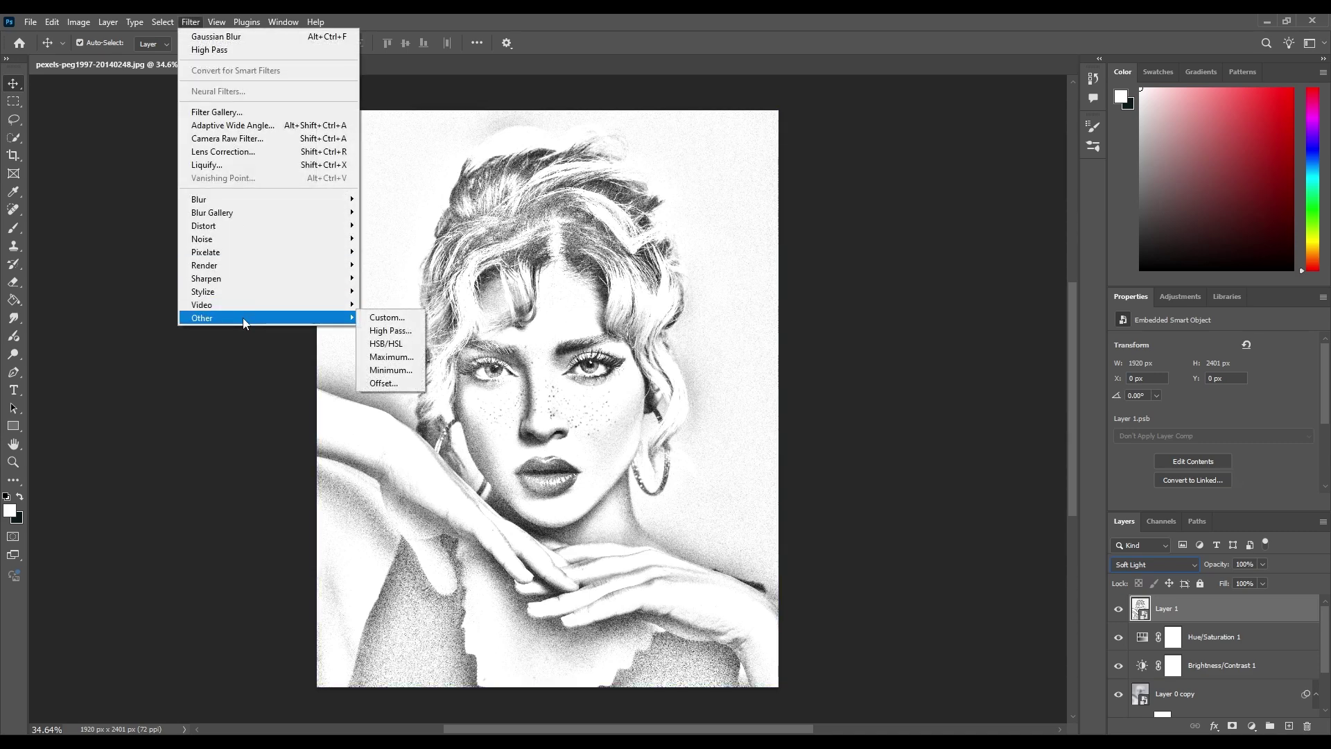
{"action": "left_click", "coordinate": [399, 332]}
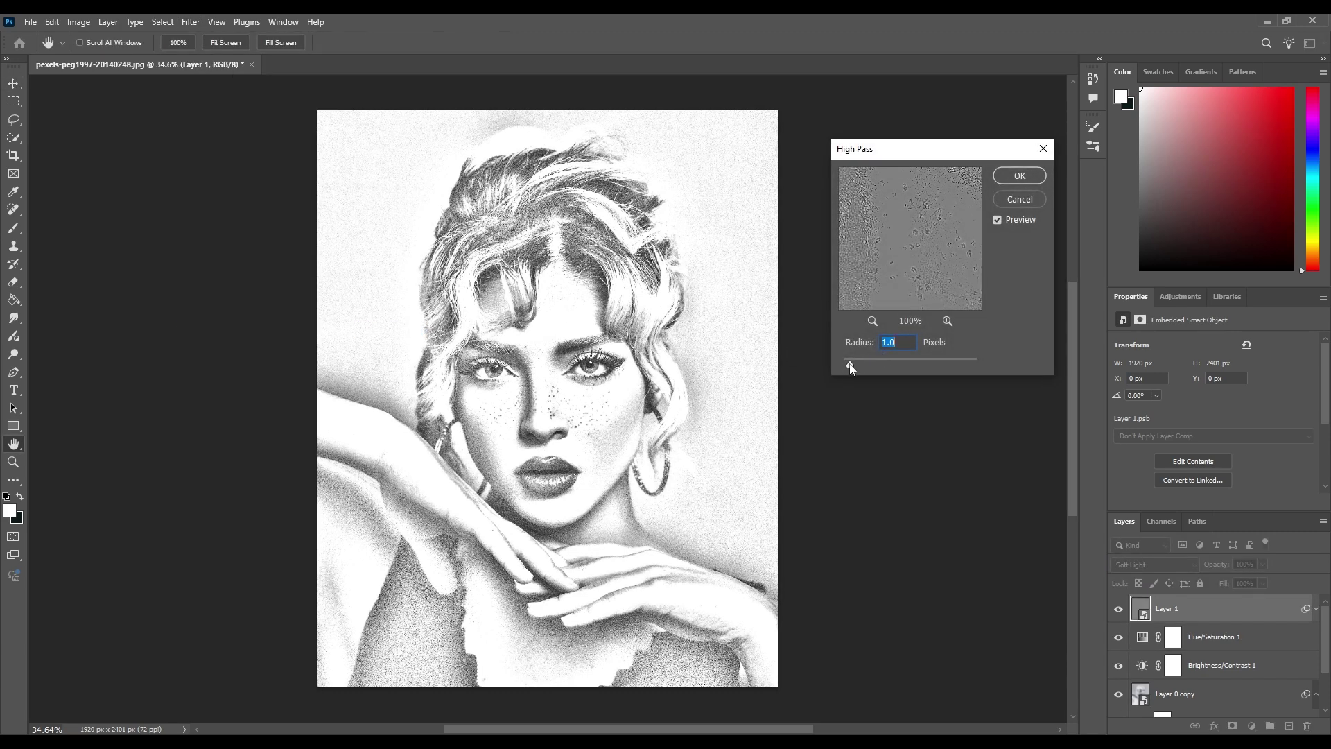
{"action": "left_click_drag", "start_coordinate": [863, 368], "coordinate": [864, 369]}
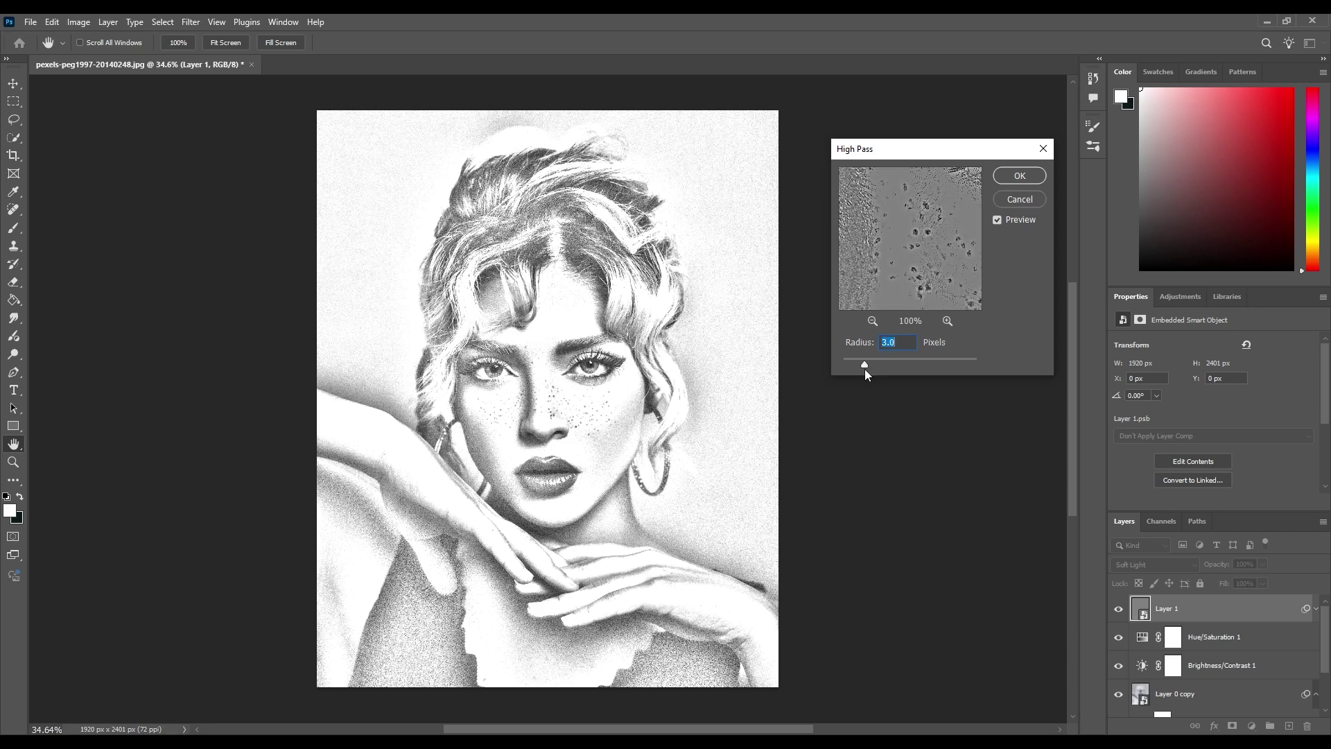
{"action": "left_click", "coordinate": [1019, 176]}
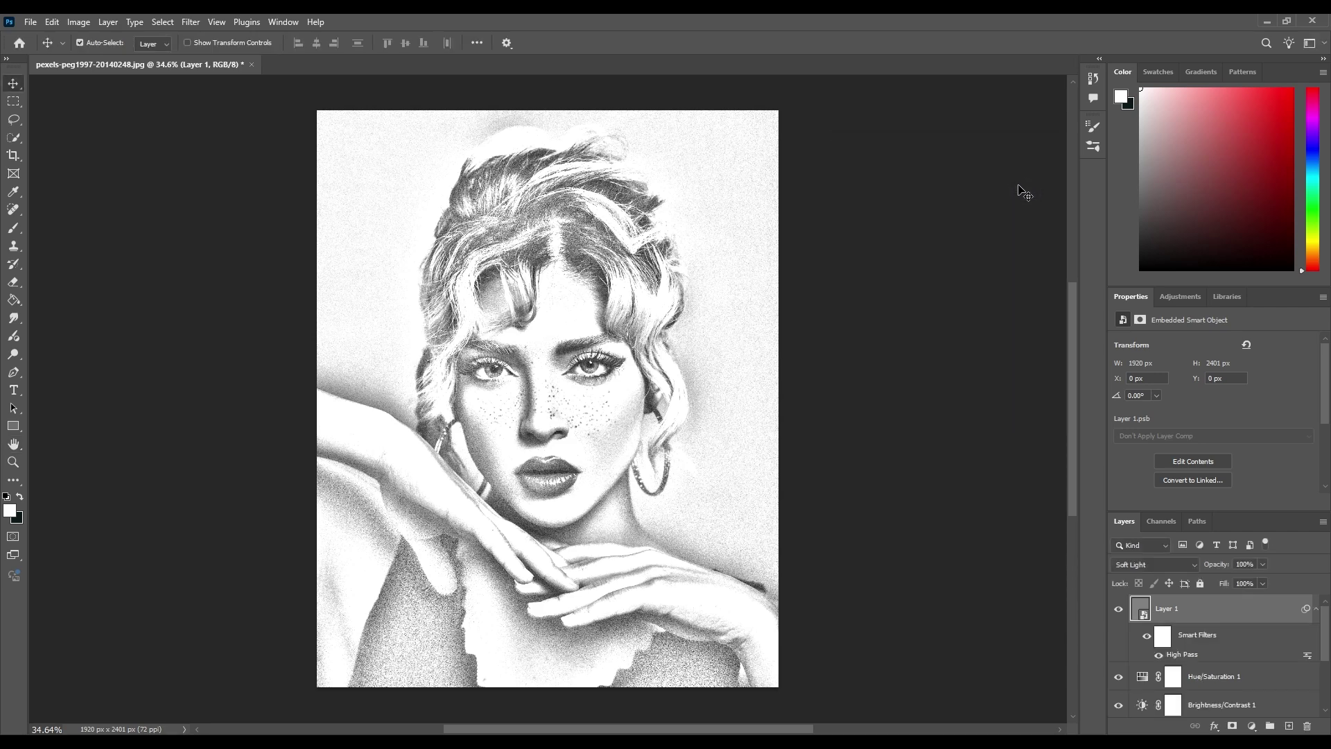
Select all layers down to Layer 0 and group them together
{"action": "key", "text": "shift"}
{"action": "left_click_drag", "start_coordinate": [1329, 624], "coordinate": [1327, 673]}
{"action": "left_click", "coordinate": [1186, 707]}
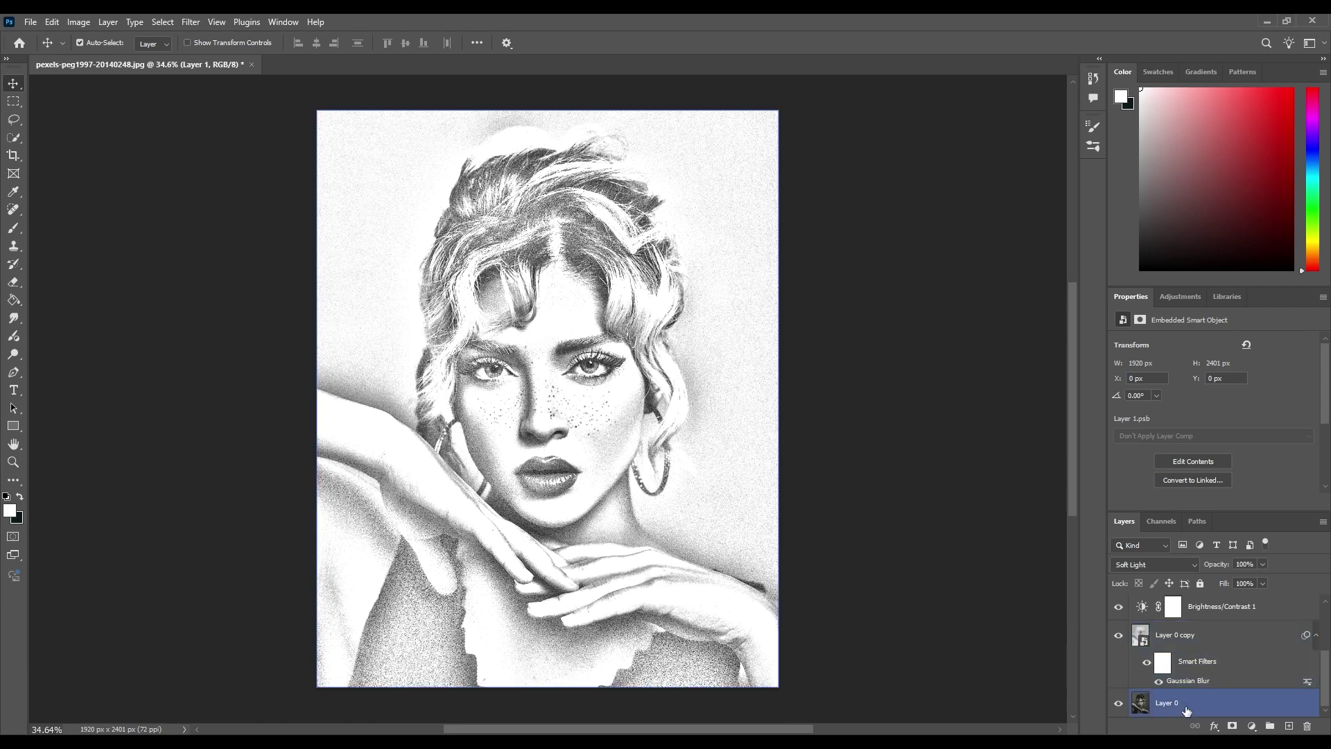
{"action": "key", "text": "ctrl+g"}
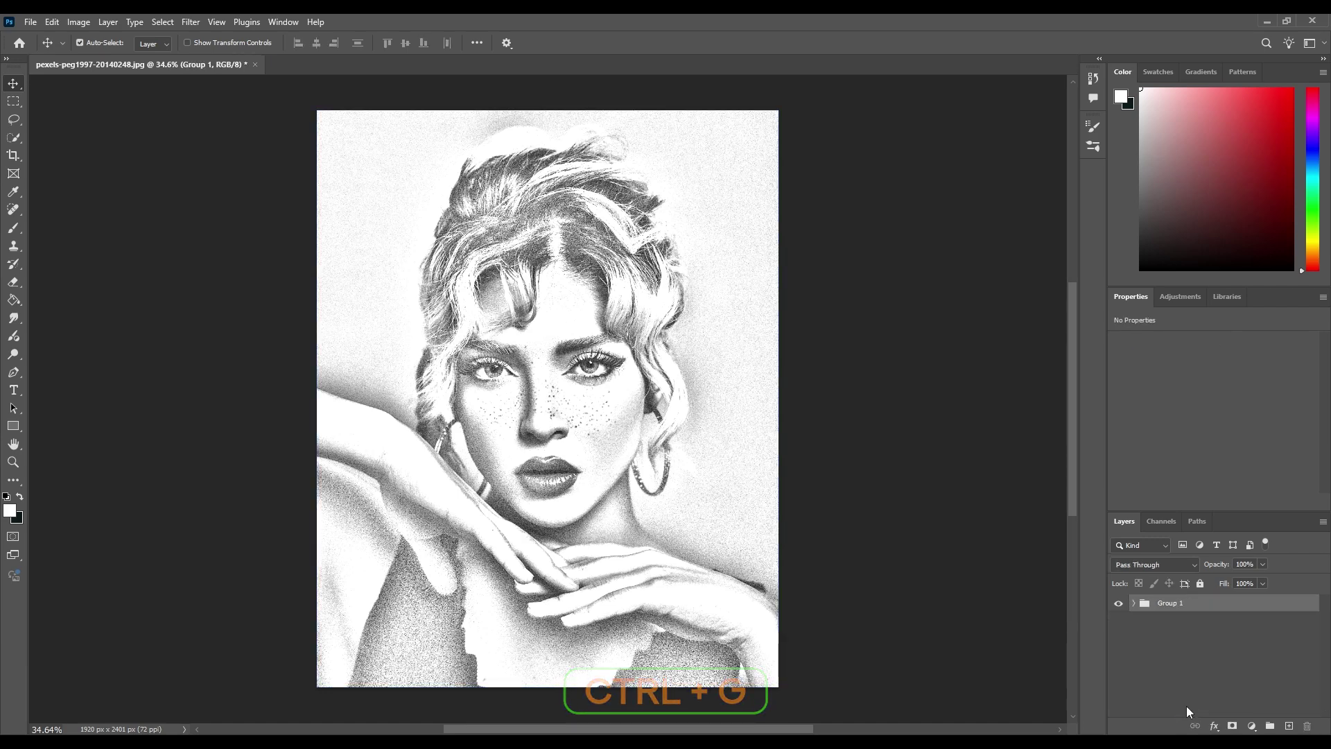
Rename the group 'Sketch' and stamp all visible layers into a new Layer 2
{"action": "double_click", "coordinate": [1173, 603]}
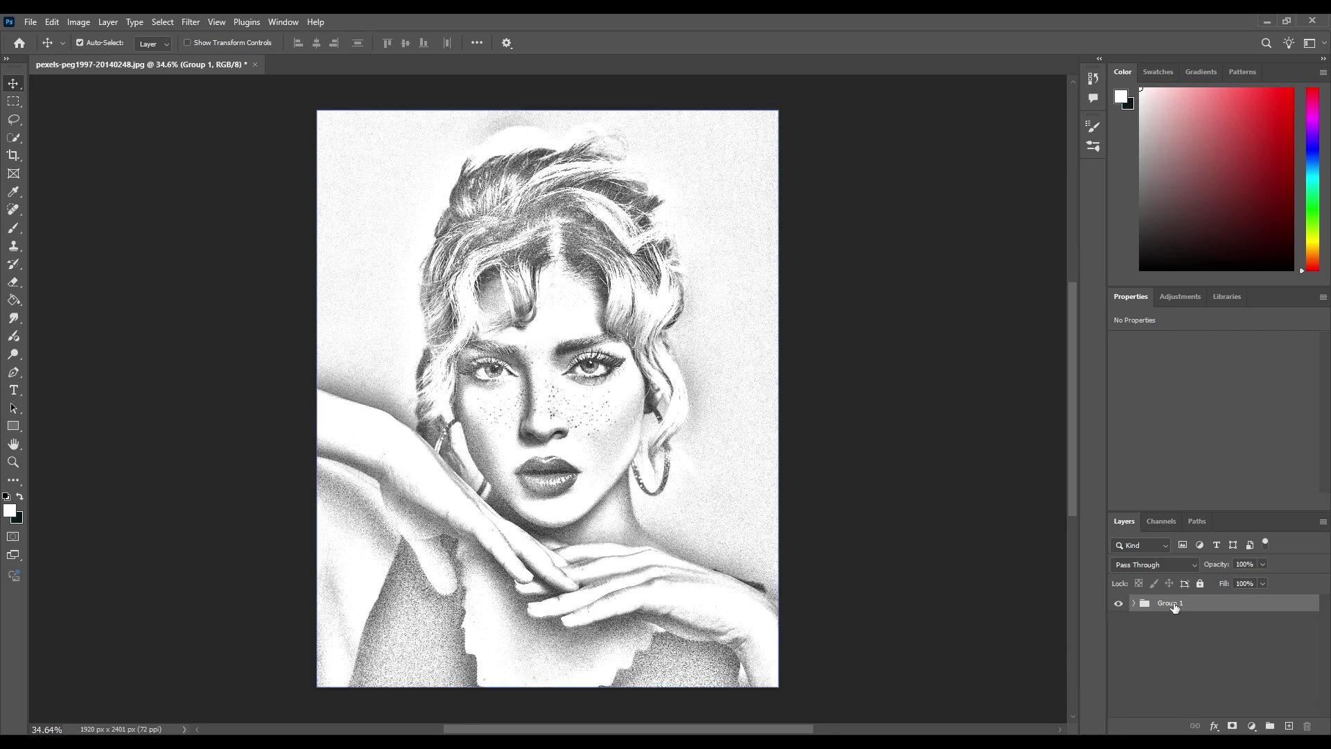
{"action": "type", "text": "Sketch"}
{"action": "key", "text": "Return"}
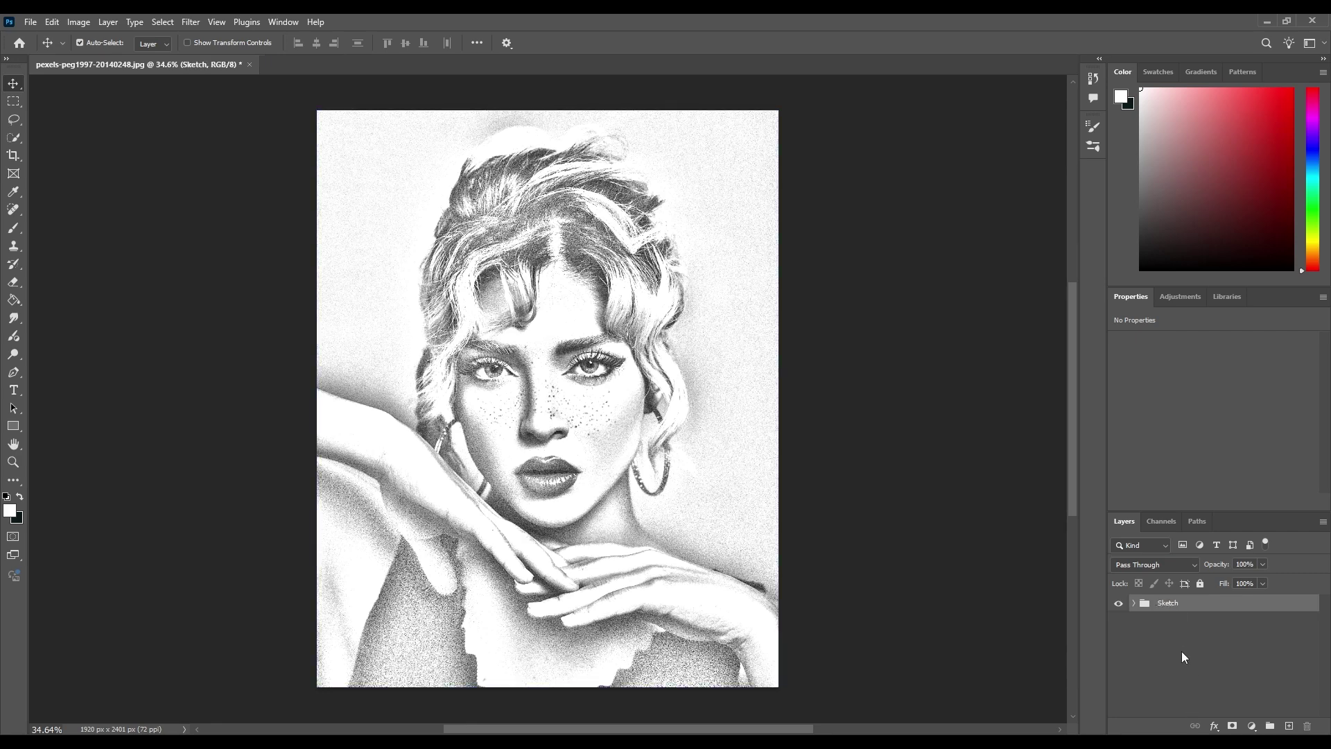
{"action": "key", "text": "ctrl+alt+shift+e"}
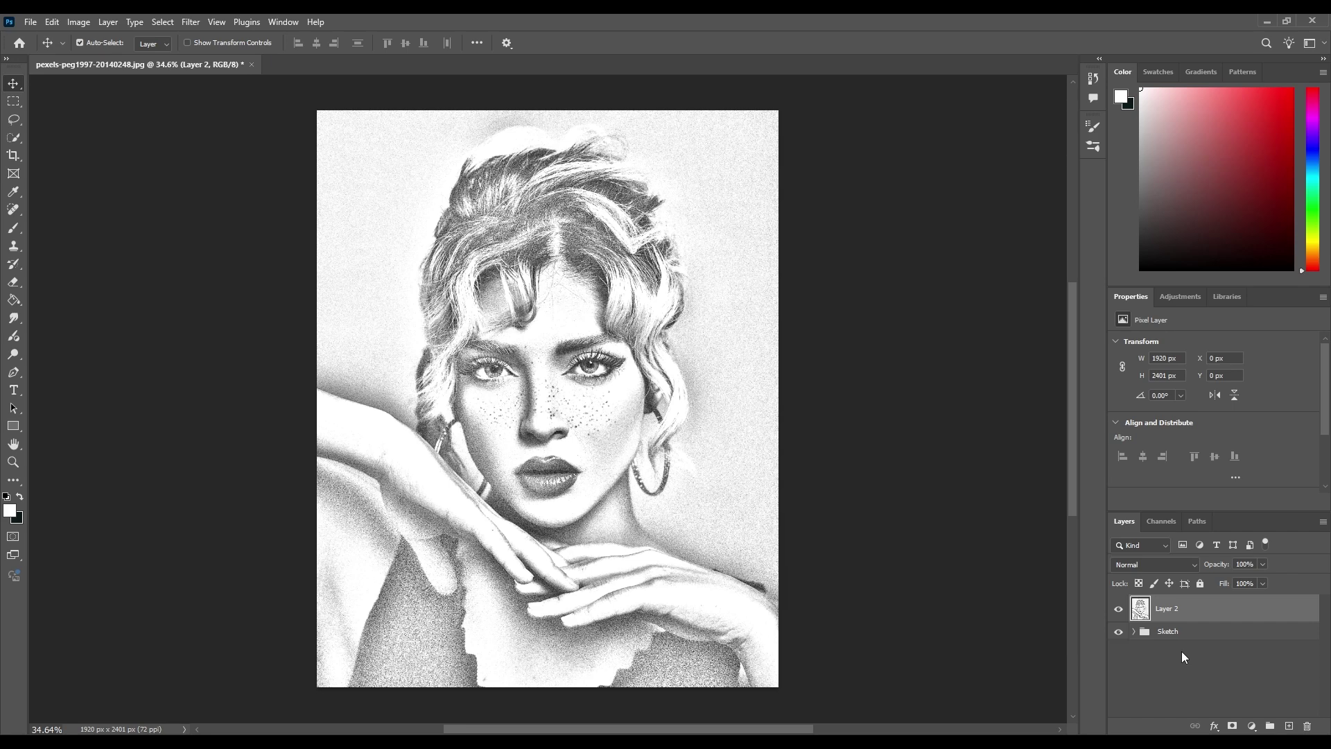
Hide Layer 2 and Sketch, then add a new layer named BG below the Sketch group
{"action": "left_click", "coordinate": [1118, 608]}
{"action": "left_click", "coordinate": [1119, 632]}
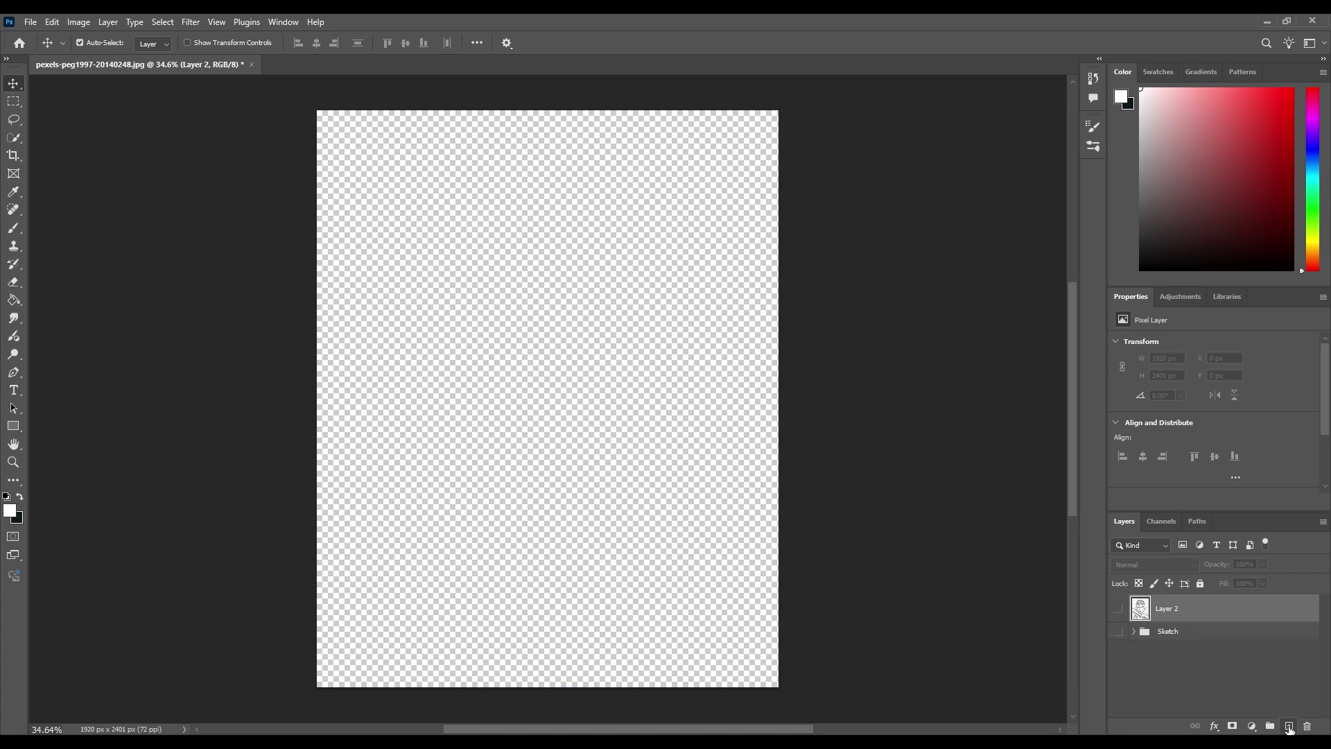
{"action": "left_click", "coordinate": [1288, 726]}
{"action": "left_click_drag", "start_coordinate": [1140, 609], "coordinate": [1144, 675]}
{"action": "double_click", "coordinate": [1169, 655]}
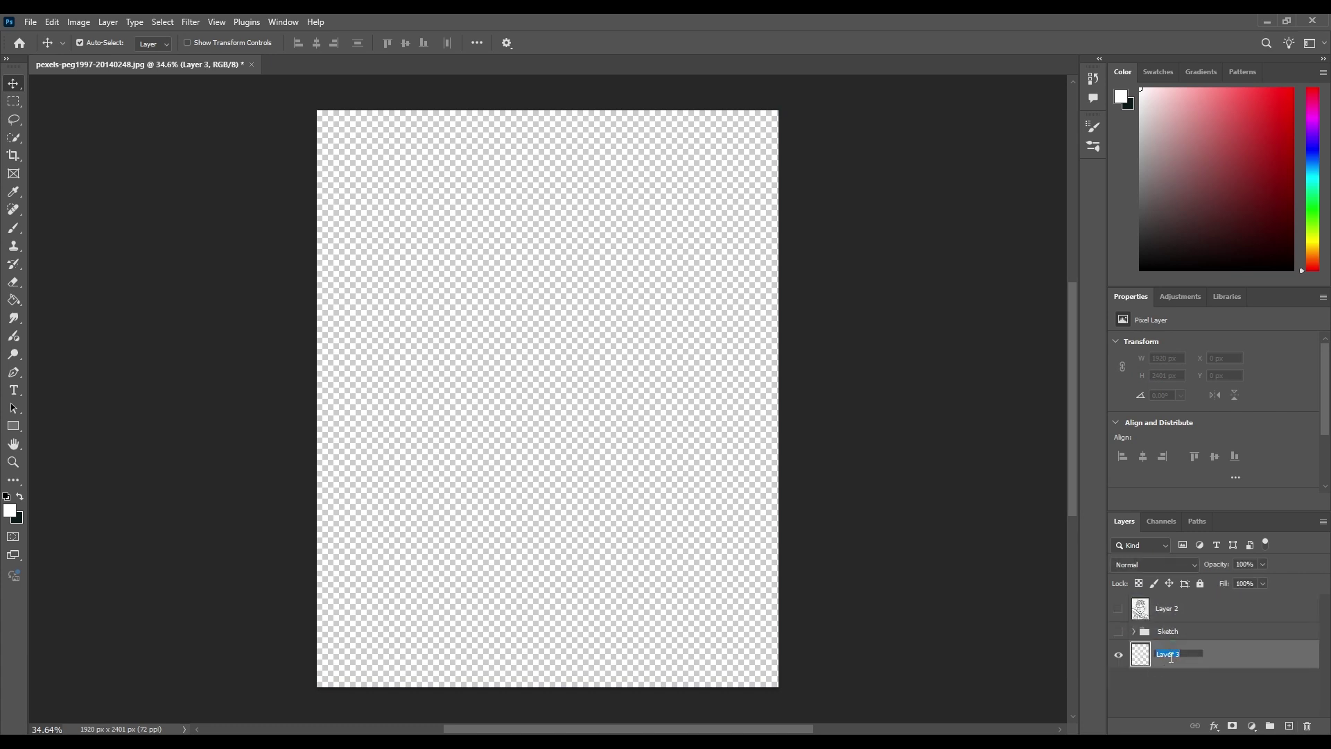
{"action": "type", "text": "BG"}
{"action": "key", "text": "Return"}
Fill the BG layer with white using the Paint Bucket and show Layer 2 again
{"action": "left_click", "coordinate": [13, 301]}
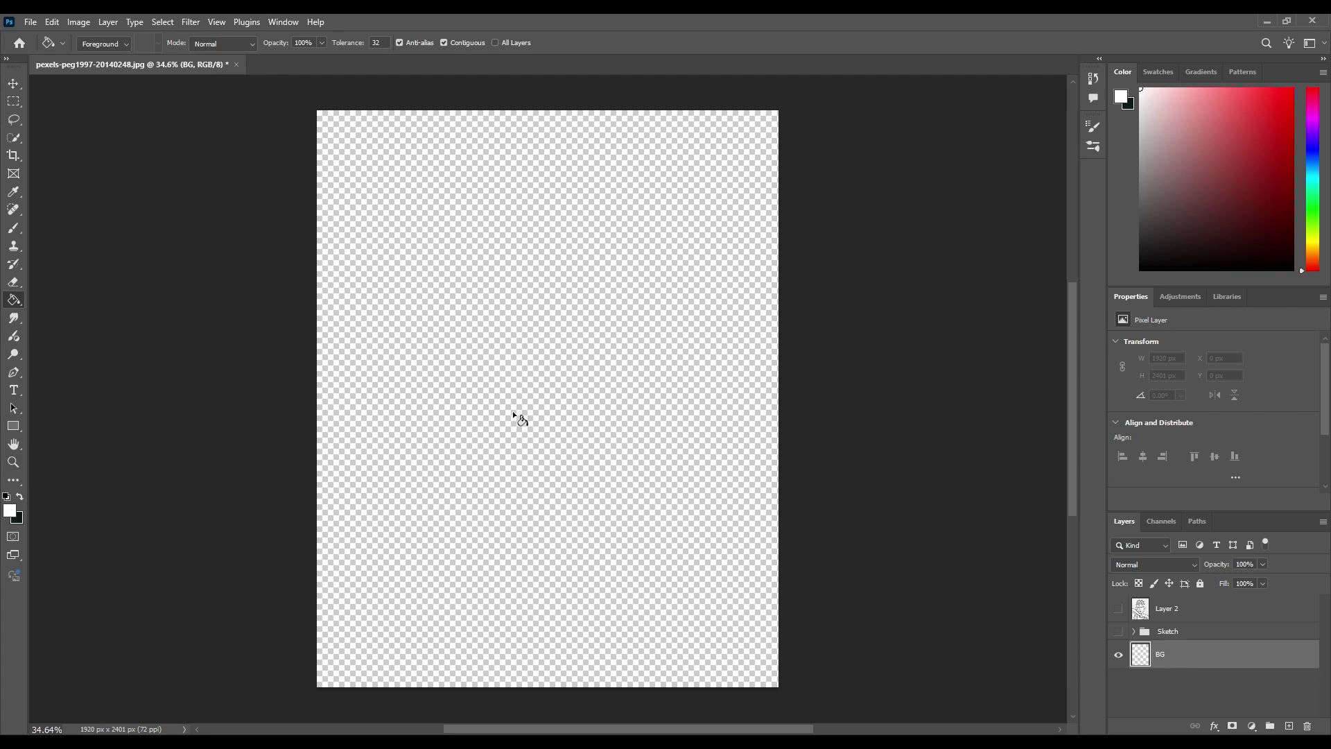
{"action": "left_click", "coordinate": [538, 389]}
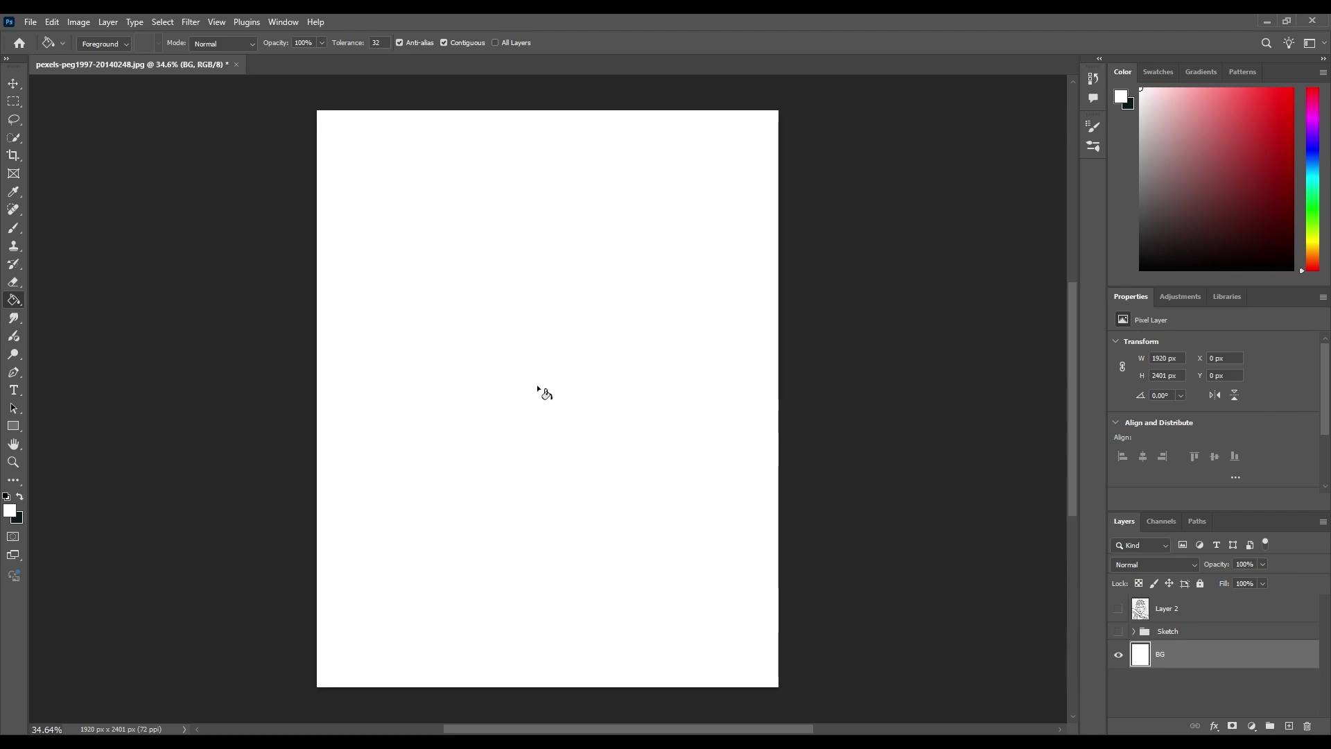
{"action": "left_click", "coordinate": [1119, 610]}
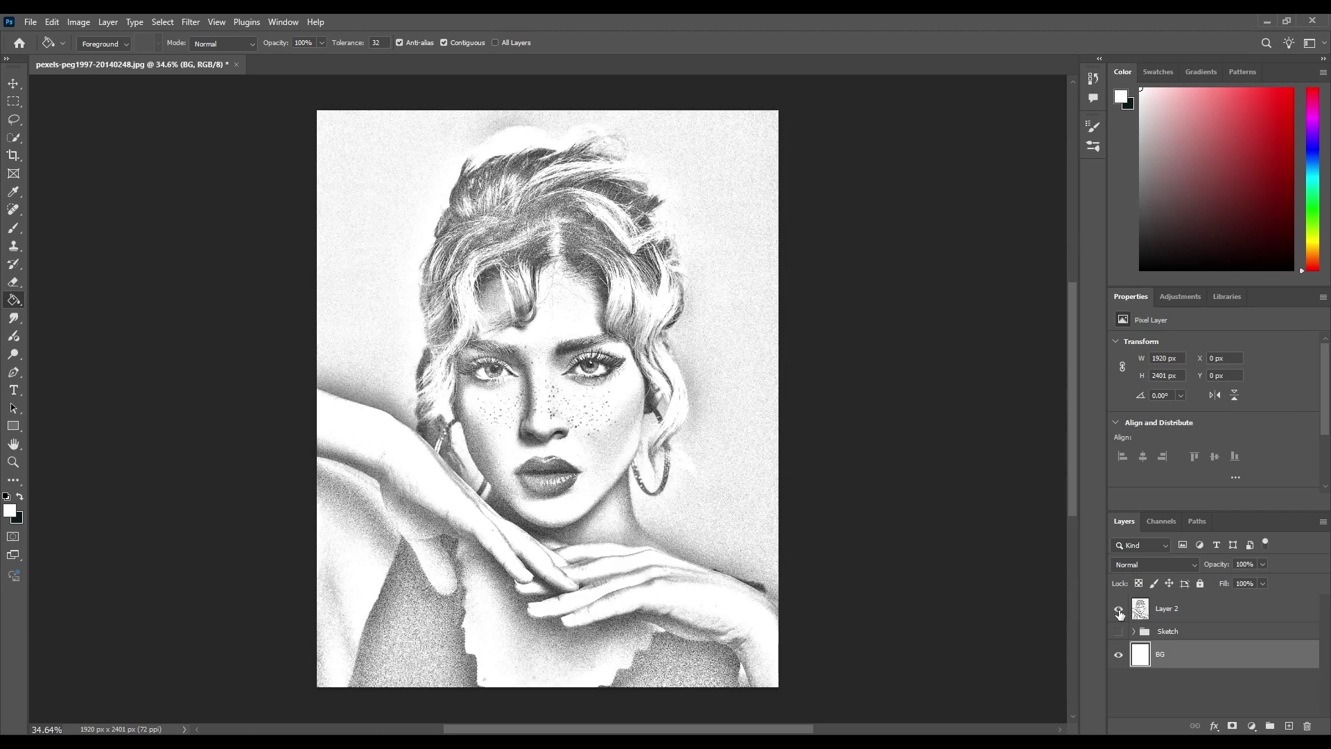
Add a layer mask to Layer 2 and pick the Soft Round brush
{"action": "left_click", "coordinate": [1167, 611]}
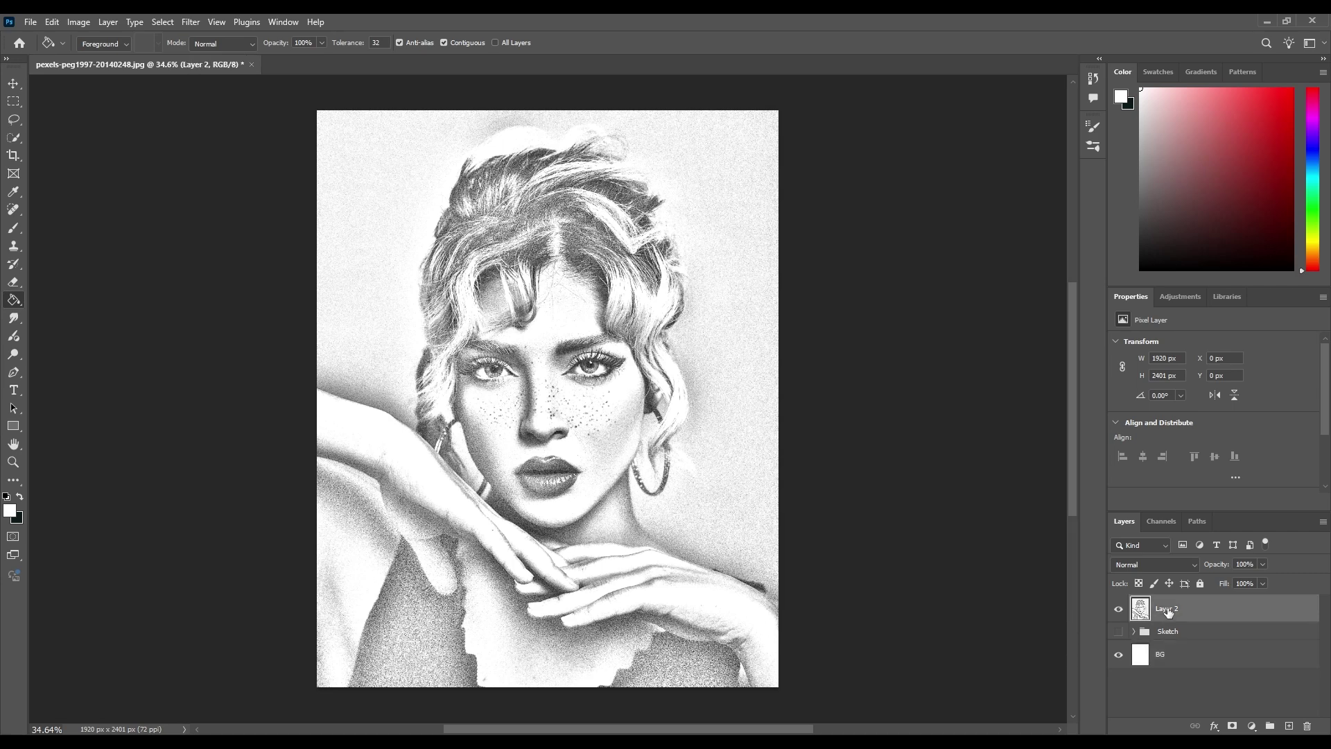
{"action": "left_click", "coordinate": [1232, 726]}
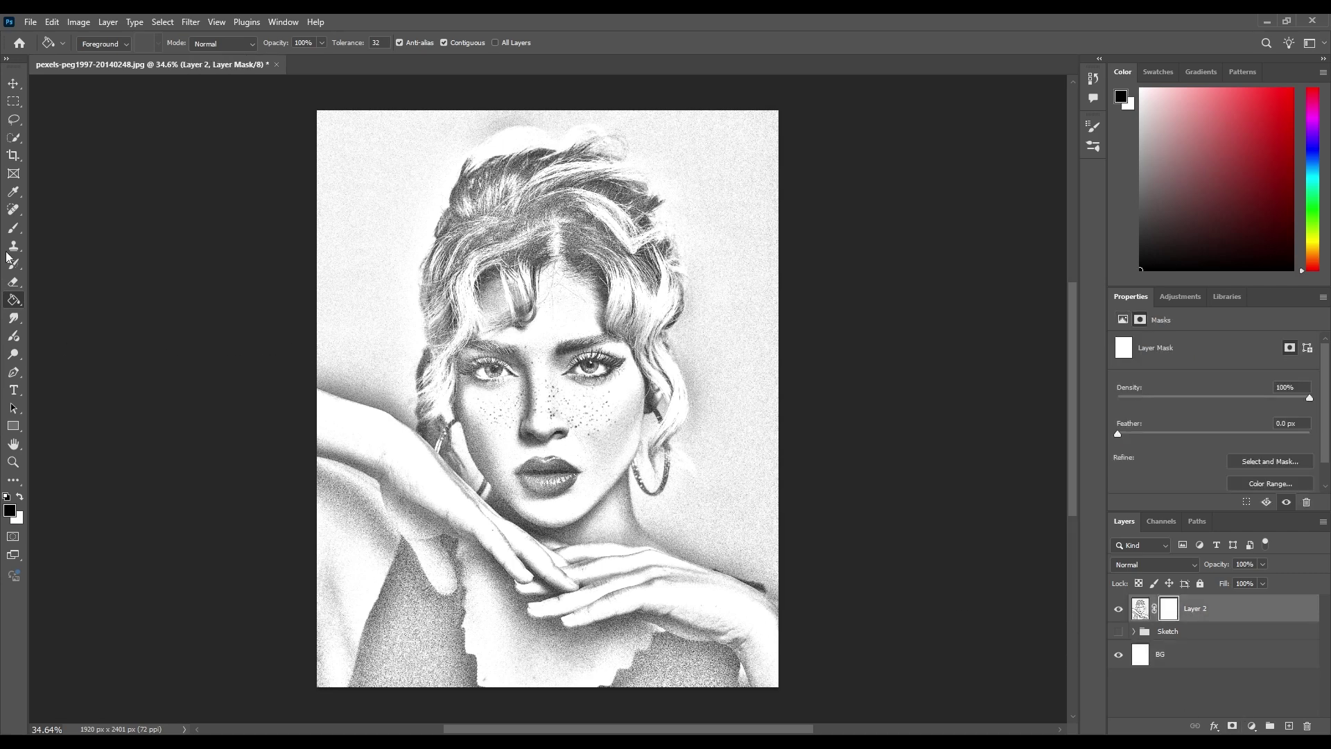
{"action": "left_click", "coordinate": [14, 229]}
{"action": "left_click", "coordinate": [100, 43]}
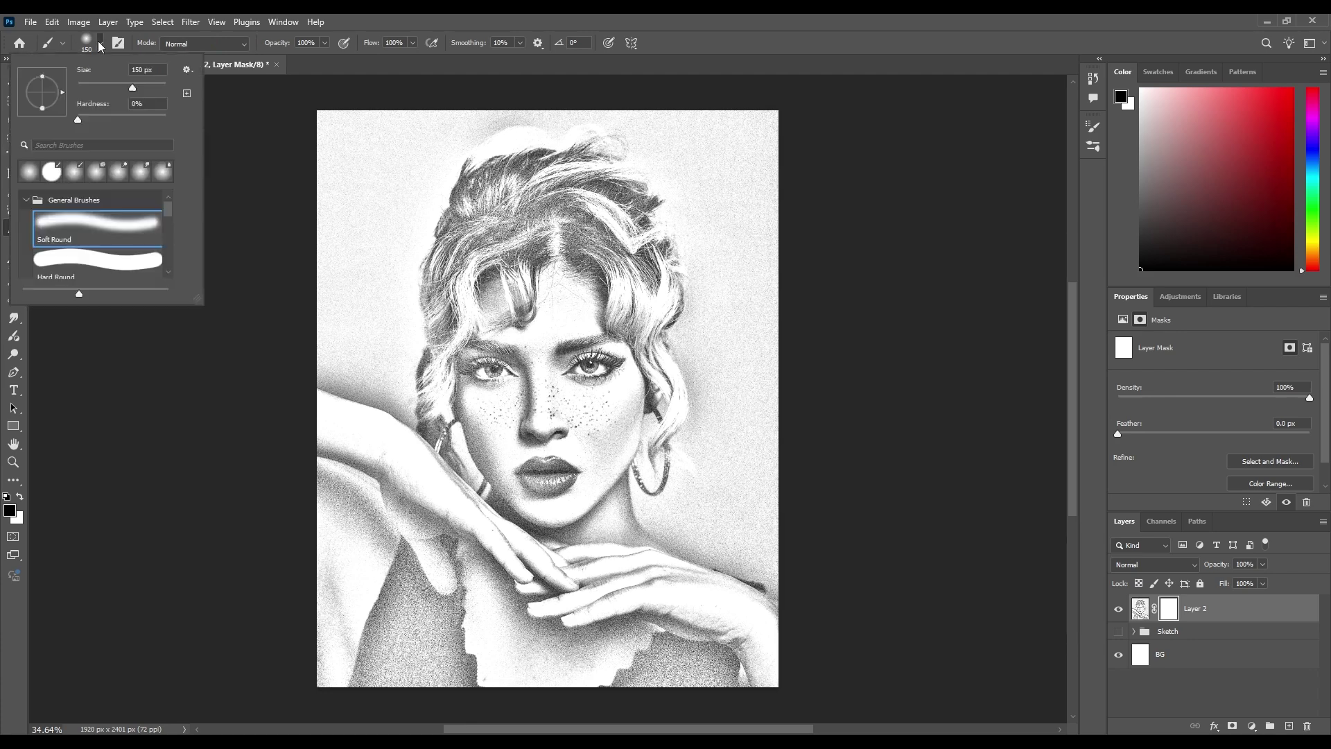
{"action": "left_click", "coordinate": [61, 223]}
{"action": "left_click", "coordinate": [765, 19]}
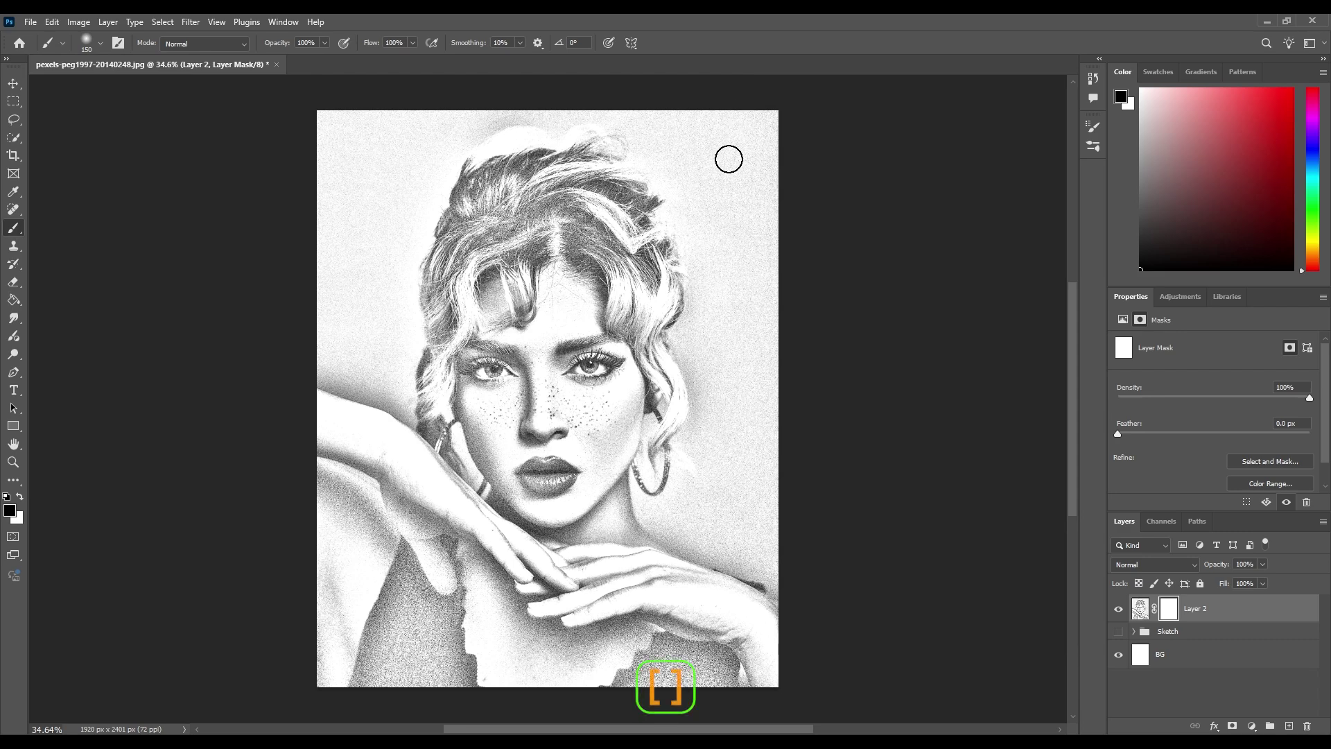
Paint black on the mask to fade the right edge, top hair wisps, and area beside the arm
{"action": "key", "text": "bracketright"}
{"action": "key", "text": "bracketright"}
{"action": "key", "text": "bracketright"}
{"action": "key", "text": "bracketright"}
{"action": "key", "text": "bracketright"}
{"action": "key", "text": "bracketleft"}
{"action": "key", "text": "bracketleft"}
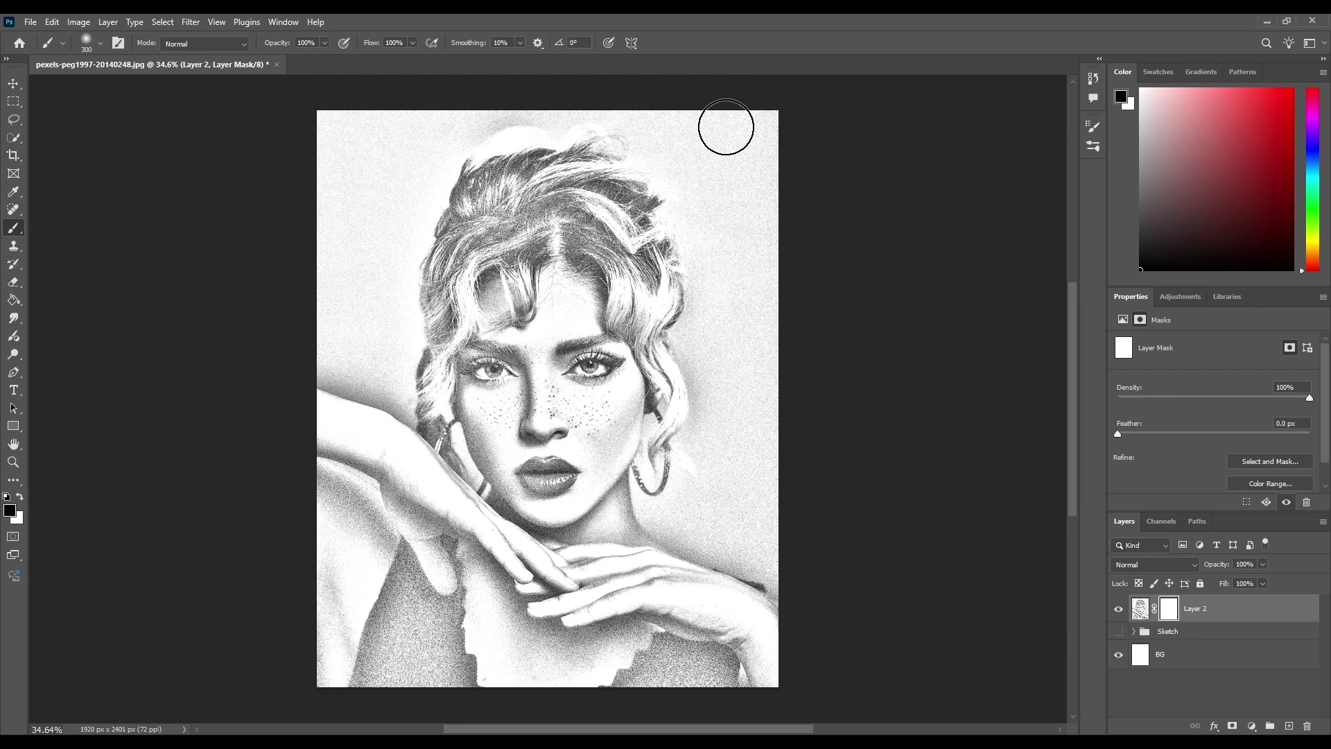
{"action": "mouse_move", "coordinate": [732, 125]}
{"action": "left_mouse_down"}
{"action": "mouse_move", "coordinate": [814, 332]}
{"action": "mouse_move", "coordinate": [733, 167]}
{"action": "mouse_move", "coordinate": [667, 131]}
{"action": "left_mouse_up"}
{"action": "key", "text": "bracketleft"}
{"action": "key", "text": "bracketleft"}
{"action": "key", "text": "bracketleft"}
{"action": "key", "text": "bracketleft"}
{"action": "mouse_move", "coordinate": [573, 104]}
{"action": "left_mouse_down"}
{"action": "mouse_move", "coordinate": [500, 113]}
{"action": "mouse_move", "coordinate": [571, 121]}
{"action": "mouse_move", "coordinate": [421, 139]}
{"action": "mouse_move", "coordinate": [493, 121]}
{"action": "mouse_move", "coordinate": [420, 125]}
{"action": "mouse_move", "coordinate": [377, 165]}
{"action": "mouse_move", "coordinate": [362, 146]}
{"action": "mouse_move", "coordinate": [315, 311]}
{"action": "mouse_move", "coordinate": [382, 295]}
{"action": "mouse_move", "coordinate": [389, 354]}
{"action": "mouse_move", "coordinate": [362, 369]}
{"action": "mouse_move", "coordinate": [410, 344]}
{"action": "left_mouse_up"}
{"action": "key", "text": "bracketright"}
{"action": "key", "text": "bracketright"}
{"action": "key", "text": "bracketright"}
{"action": "scroll", "coordinate": [375, 345], "scroll_direction": "up", "scroll_amount": 3}
{"action": "key", "text": "bracketleft"}
{"action": "key", "text": "bracketleft"}
{"action": "mouse_move", "coordinate": [437, 389]}
{"action": "left_mouse_down"}
{"action": "mouse_move", "coordinate": [422, 405]}
{"action": "mouse_move", "coordinate": [445, 449]}
{"action": "mouse_move", "coordinate": [398, 410]}
{"action": "mouse_move", "coordinate": [277, 368]}
{"action": "left_mouse_up"}
Resize the brush between 25 and 200 px while panning, then fit the whole image on screen
{"action": "key", "text": "bracketleft"}
{"action": "key", "text": "bracketleft"}
{"action": "key", "text": "bracketleft"}
{"action": "key", "text": "bracketleft"}
{"action": "key", "text": "bracketleft"}
{"action": "key", "text": "bracketleft"}
{"action": "key", "text": "bracketright"}
{"action": "key", "text": "bracketright"}
{"action": "scroll", "coordinate": [924, 162], "scroll_direction": "up", "scroll_amount": 2}
{"action": "scroll", "coordinate": [924, 161], "scroll_direction": "up", "scroll_amount": 1}
{"action": "key", "text": "bracketright"}
{"action": "key", "text": "bracketright"}
{"action": "key", "text": "bracketright"}
{"action": "key", "text": "bracketright"}
{"action": "key", "text": "bracketright"}
{"action": "key", "text": "bracketright"}
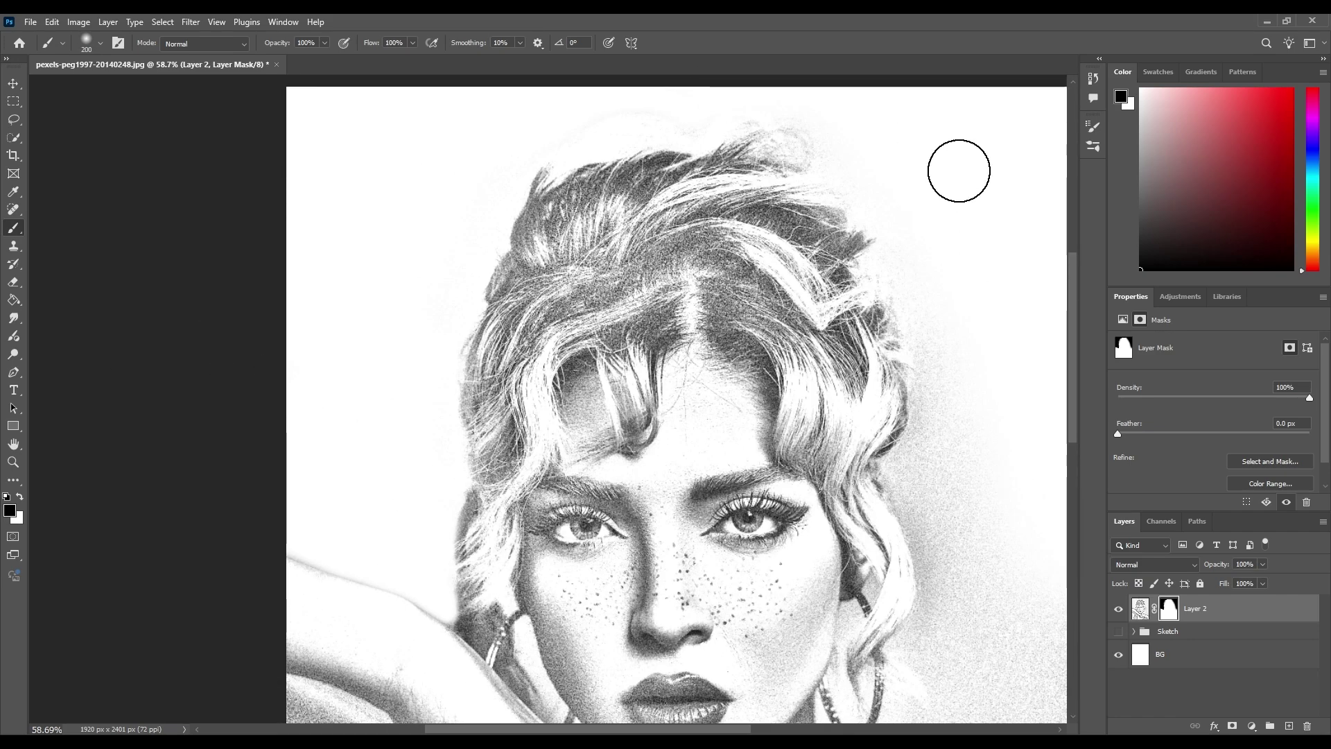
{"action": "scroll", "coordinate": [992, 494], "scroll_direction": "down", "scroll_amount": 3}
{"action": "scroll", "coordinate": [665, 347], "scroll_direction": "right", "scroll_amount": 5}
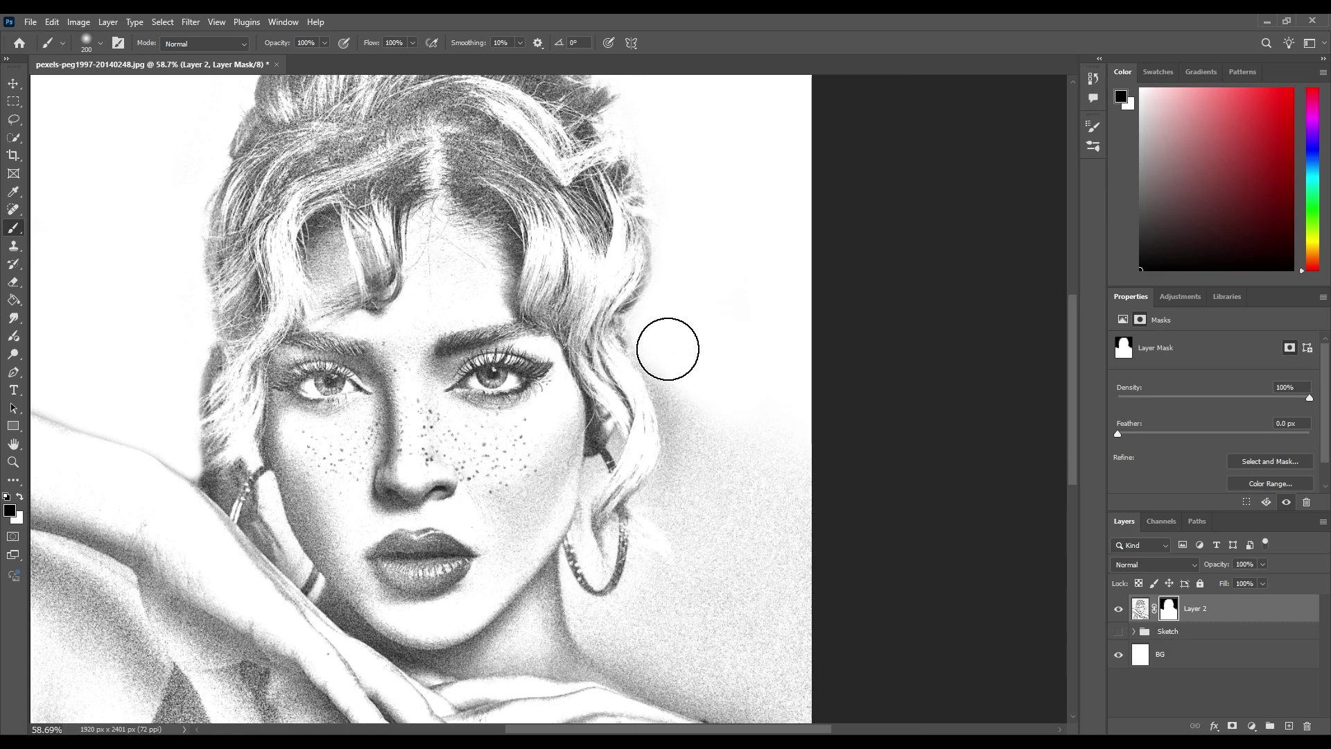
{"action": "scroll", "coordinate": [763, 402], "scroll_direction": "down", "scroll_amount": 1}
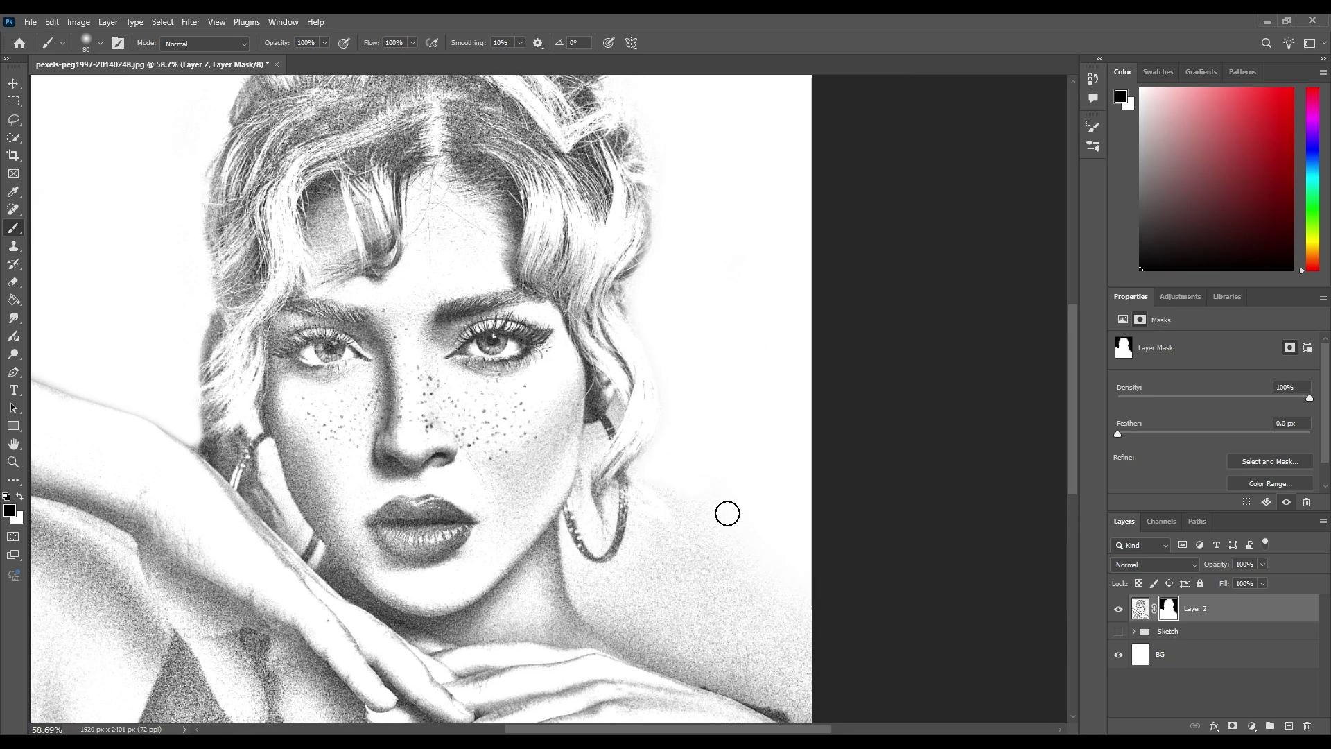
{"action": "scroll", "coordinate": [762, 527], "scroll_direction": "down", "scroll_amount": 2}
{"action": "key", "text": "bracketleft"}
{"action": "key", "text": "bracketleft"}
{"action": "key", "text": "bracketleft"}
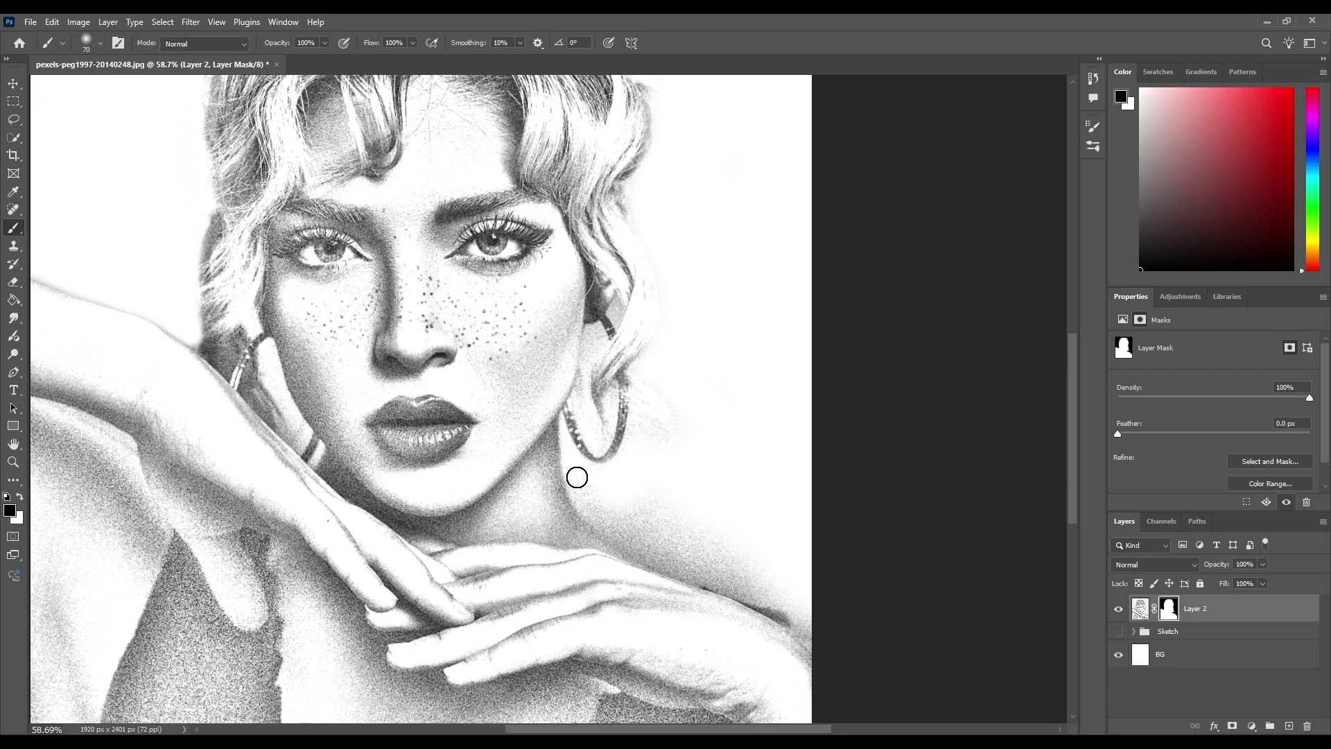
{"action": "scroll", "coordinate": [579, 472], "scroll_direction": "down", "scroll_amount": 2}
{"action": "key", "text": "bracketright"}
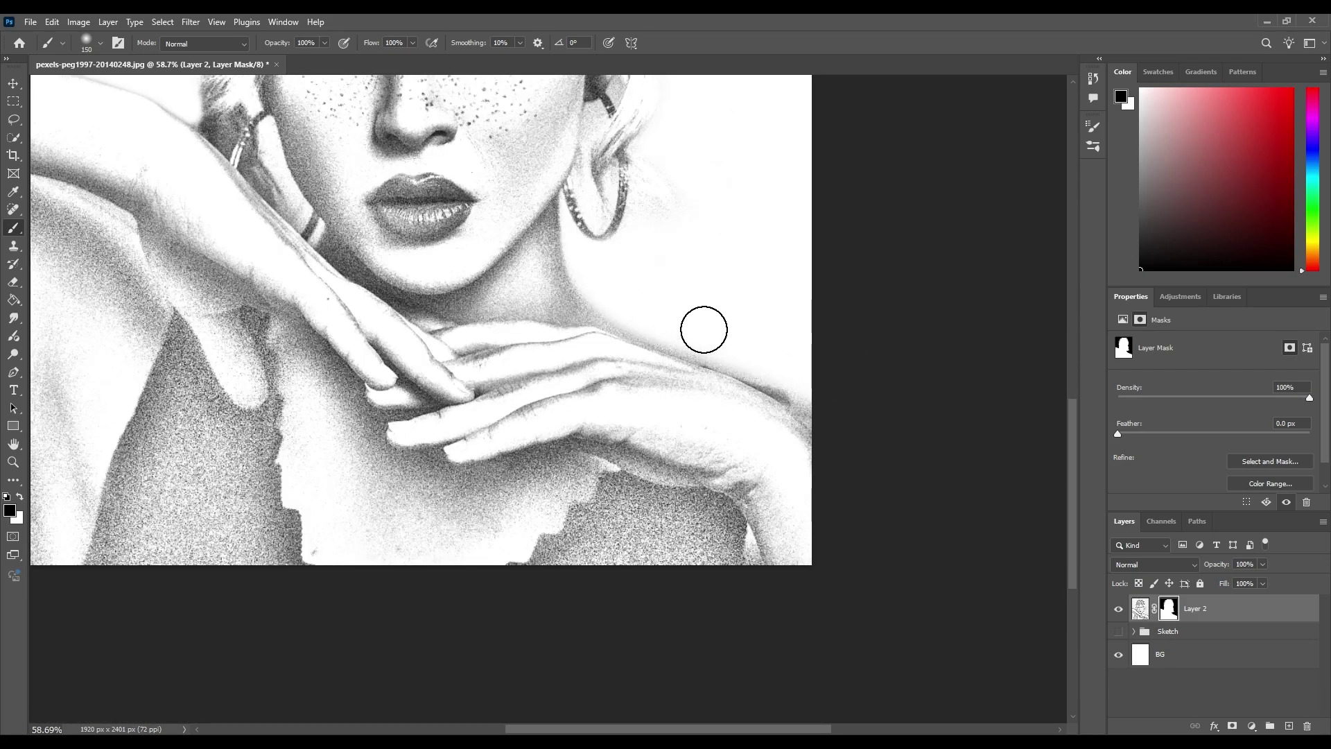
{"action": "key", "text": "bracketleft"}
{"action": "key", "text": "bracketleft"}
{"action": "scroll", "coordinate": [746, 317], "scroll_direction": "left", "scroll_amount": 8}
{"action": "scroll", "coordinate": [745, 317], "scroll_direction": "up", "scroll_amount": 1}
{"action": "key", "text": "bracketleft"}
{"action": "key", "text": "bracketleft"}
{"action": "key", "text": "bracketleft"}
{"action": "scroll", "coordinate": [745, 317], "scroll_direction": "up", "scroll_amount": 1}
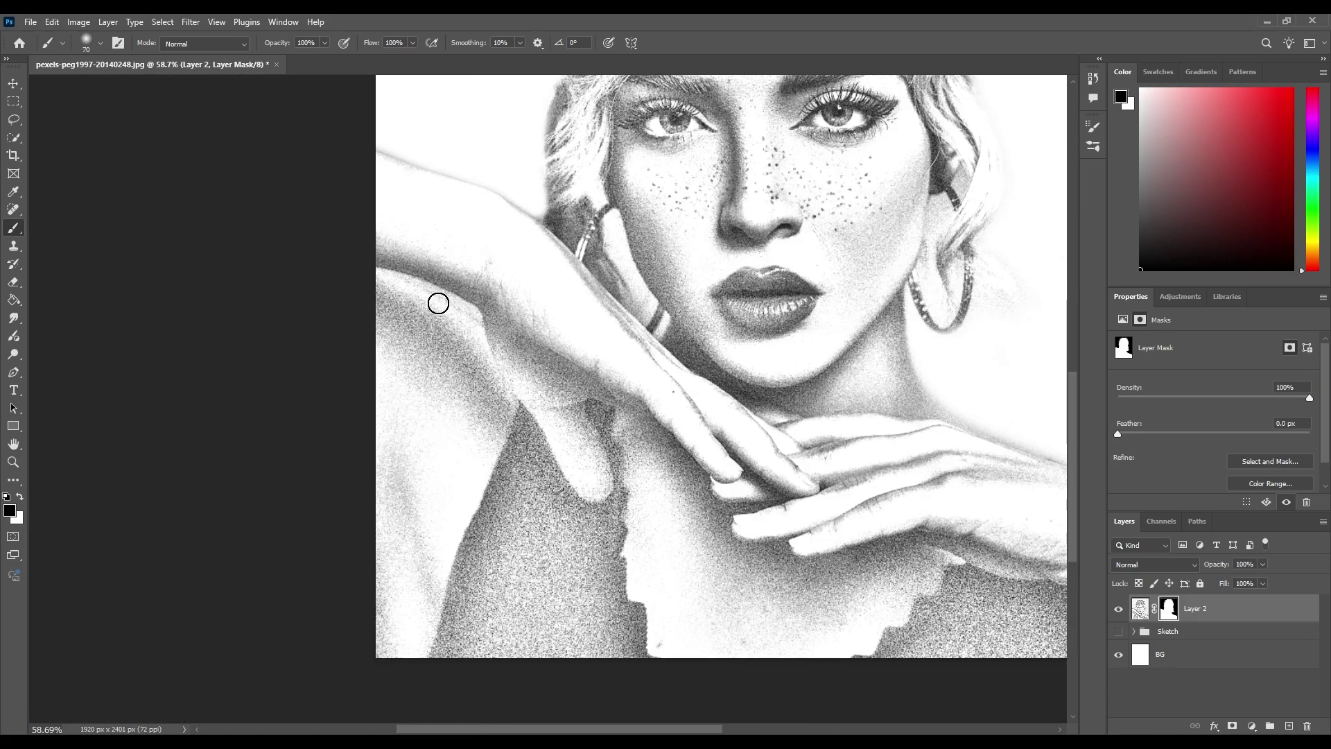
{"action": "scroll", "coordinate": [487, 327], "scroll_direction": "up", "scroll_amount": 3}
{"action": "key", "text": "bracketright"}
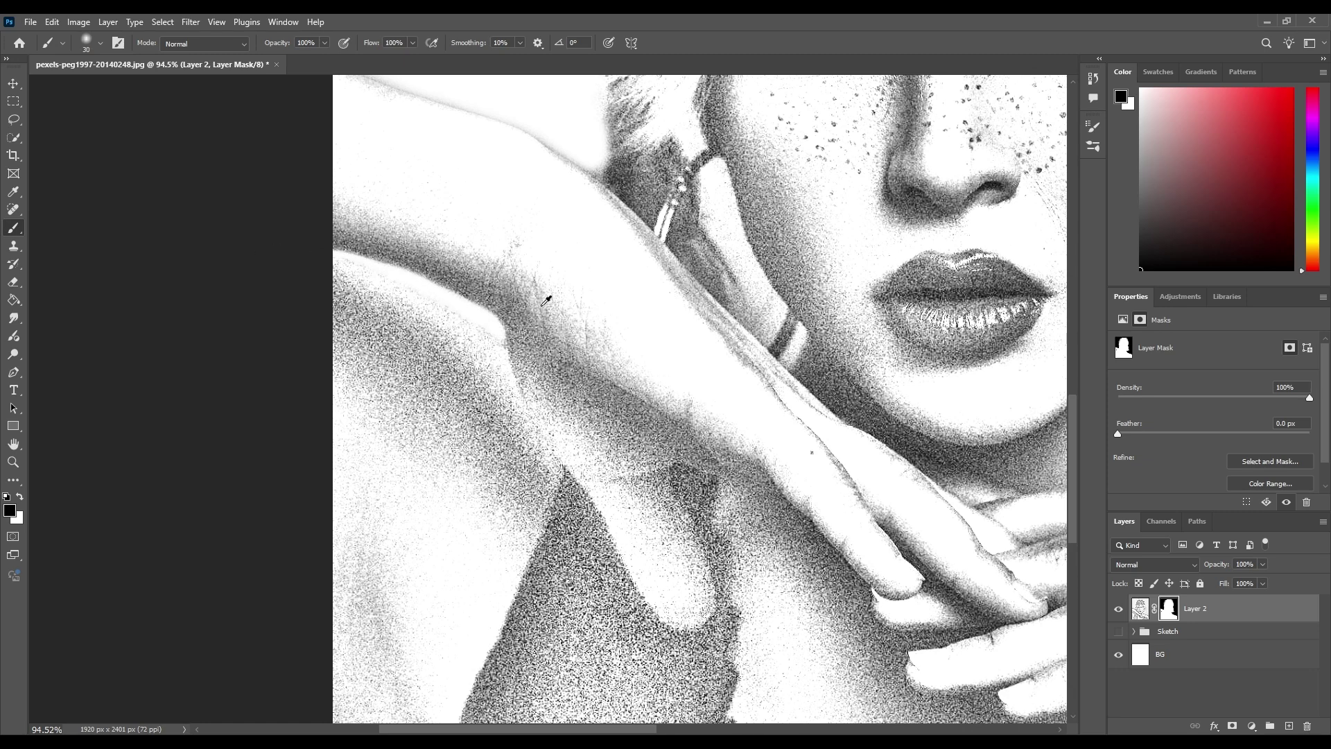
{"action": "scroll", "coordinate": [547, 302], "scroll_direction": "down", "scroll_amount": 3}
{"action": "double_click", "coordinate": [14, 443]}
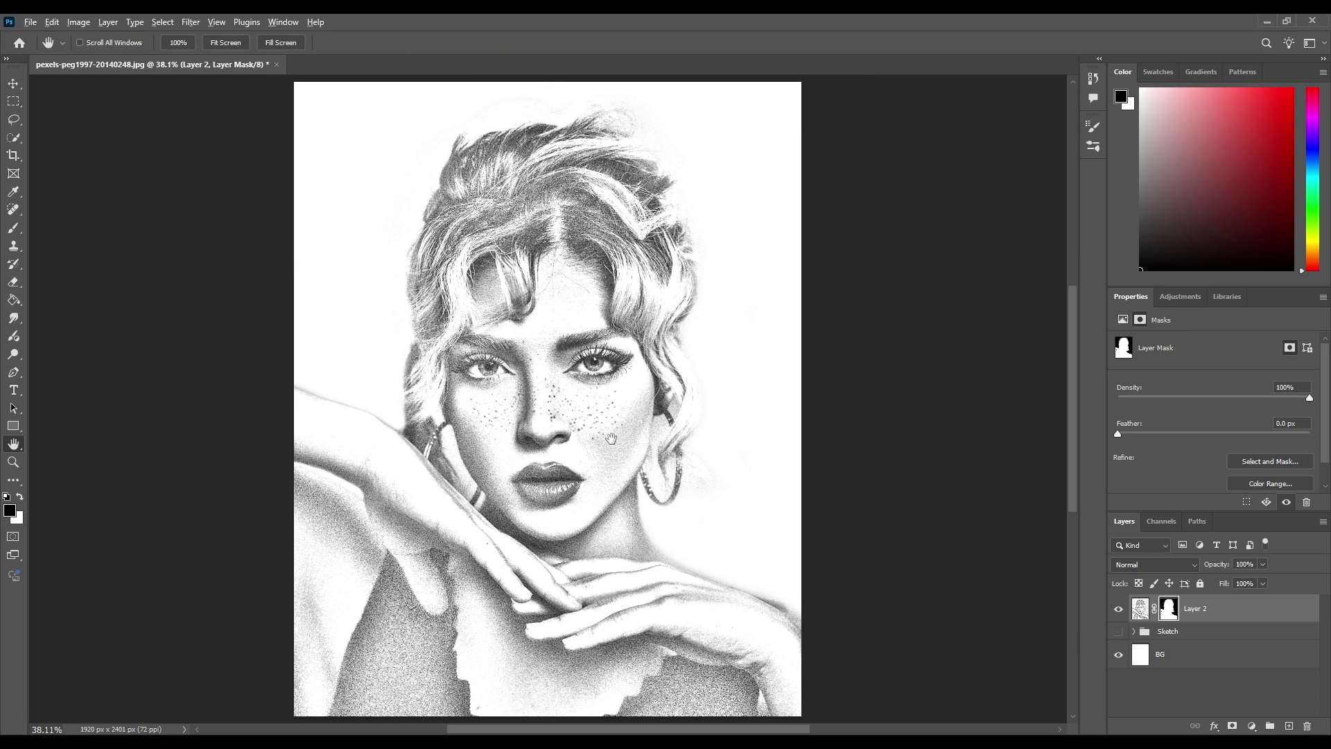
{"action": "scroll", "coordinate": [612, 439], "scroll_direction": "down", "scroll_amount": 1}
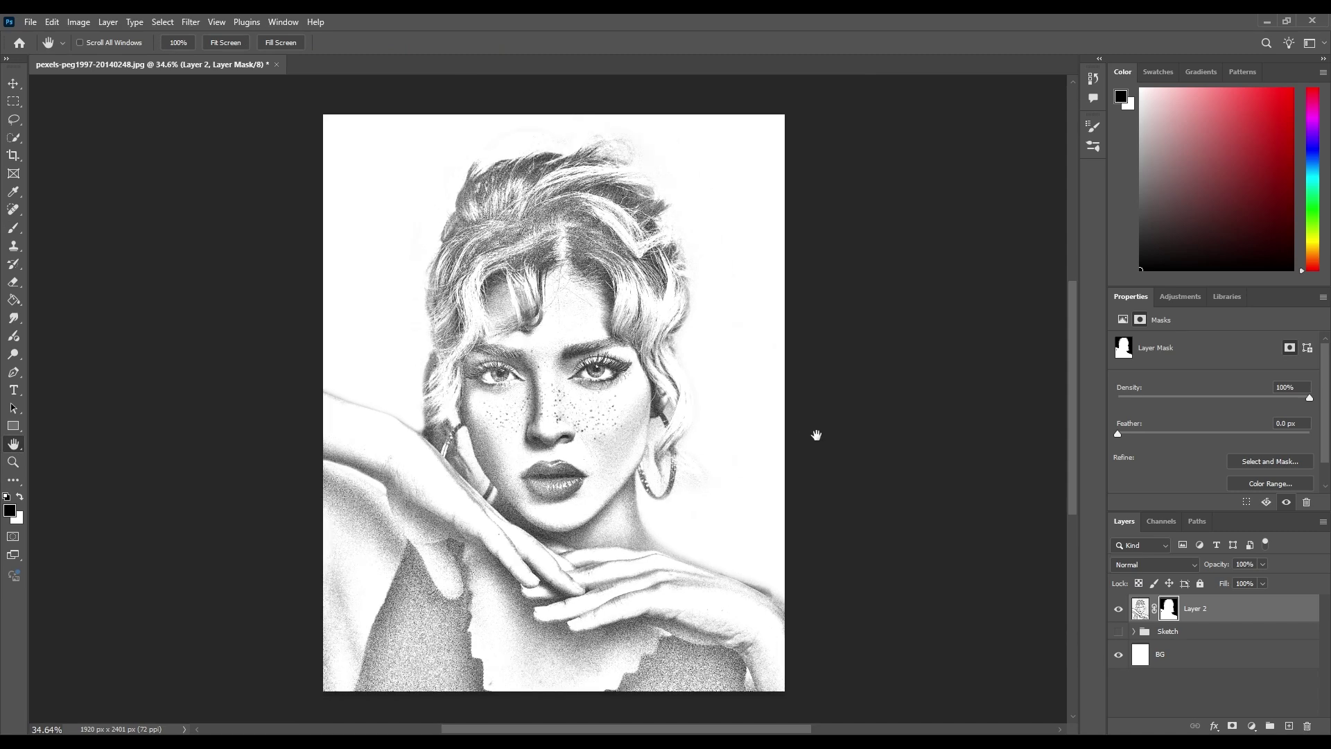